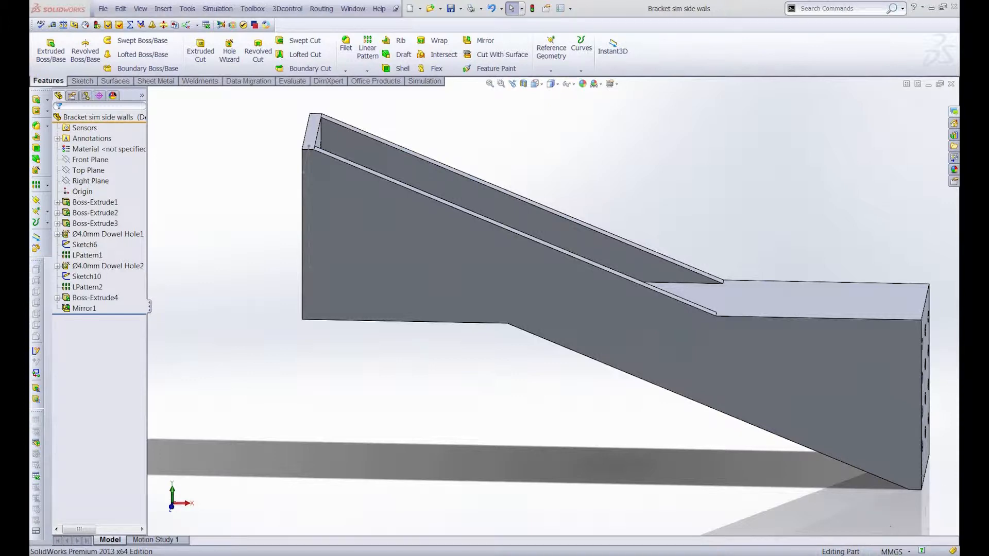
- Examine the side-walls bracket and the center-rib bracket from several angles, switching between their part windows
{"action": "middle_click_drag", "start_coordinate": [887, 206], "coordinate": [795, 206]}
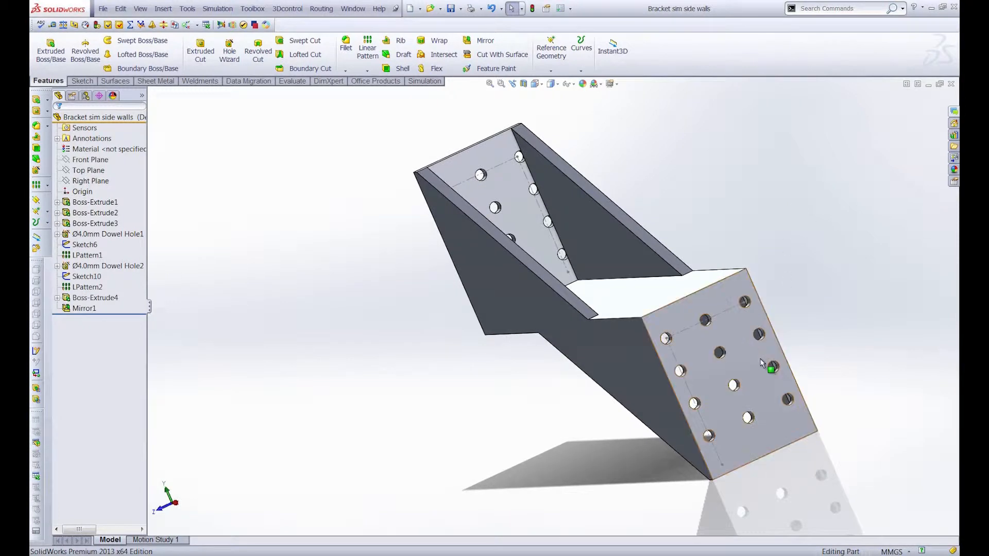
{"action": "middle_click_drag", "start_coordinate": [720, 419], "coordinate": [388, 216]}
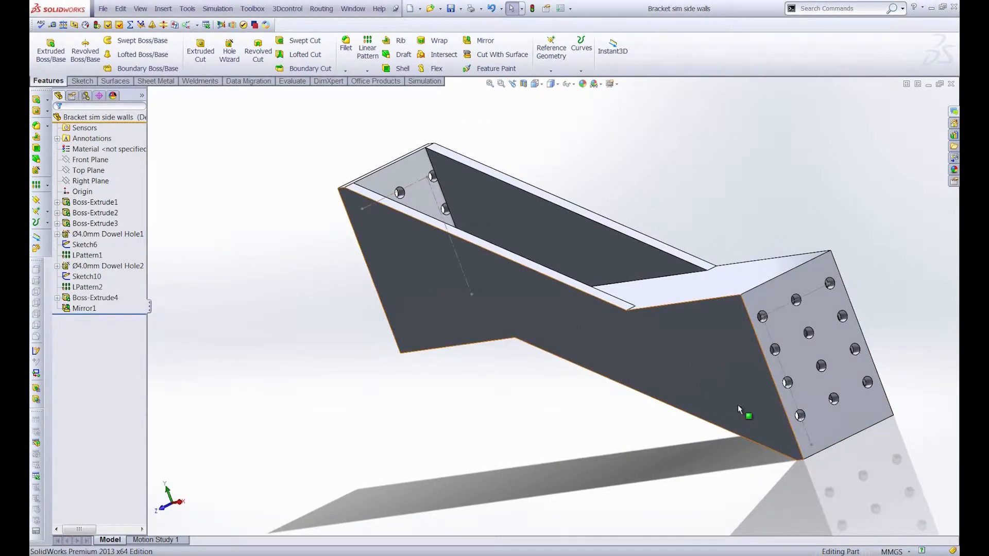
{"action": "left_click", "coordinate": [928, 85]}
{"action": "left_click", "coordinate": [911, 88]}
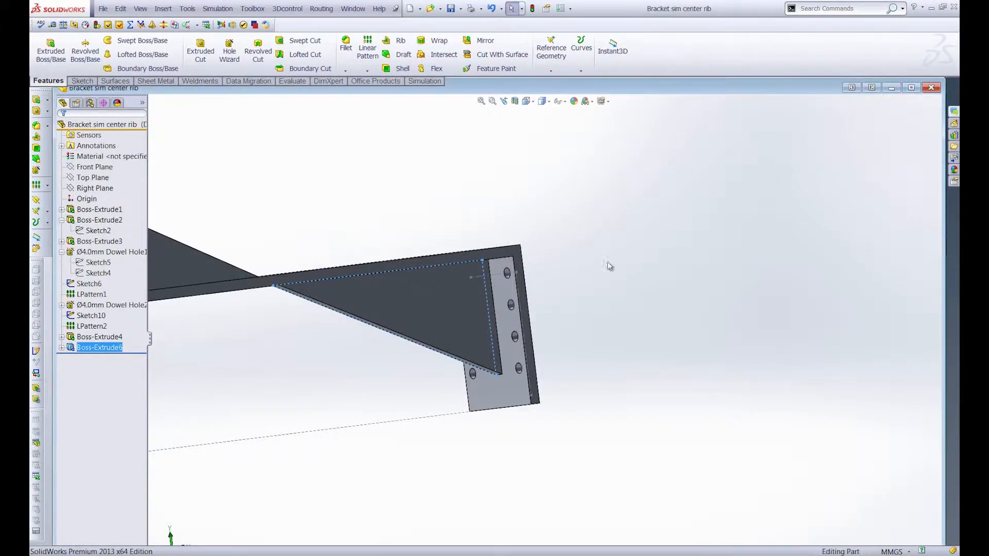
{"action": "middle_click_drag", "start_coordinate": [463, 283], "coordinate": [562, 271]}
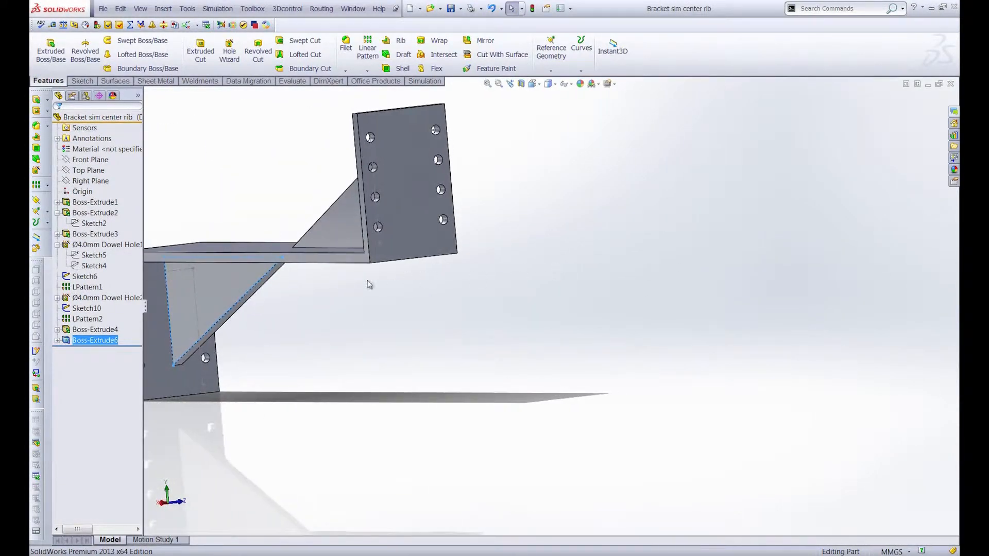
{"action": "scroll", "coordinate": [350, 286], "scroll_direction": "up", "scroll_amount": 1}
{"action": "middle_click_drag", "start_coordinate": [272, 247], "coordinate": [287, 275]}
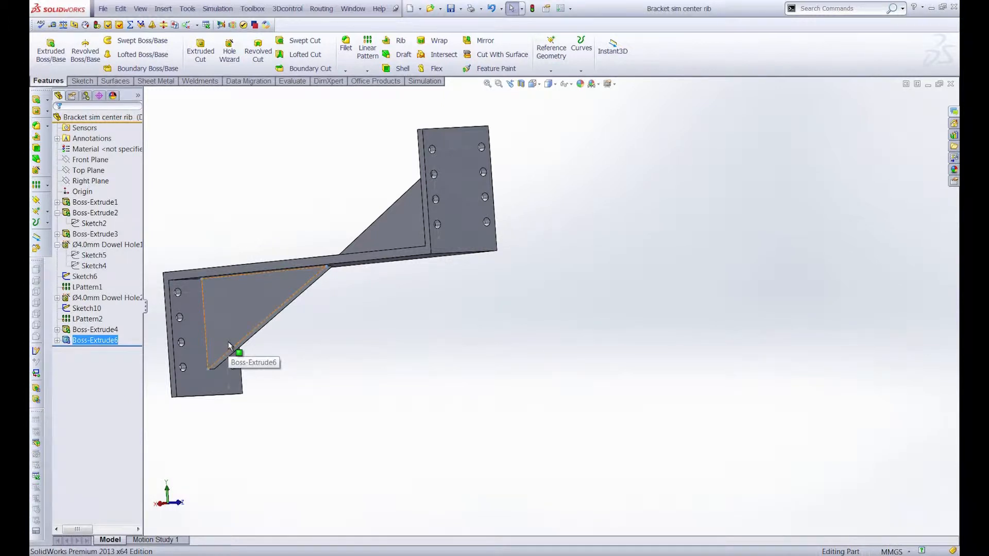
{"action": "left_click", "coordinate": [928, 85]}
{"action": "left_click", "coordinate": [77, 539]}
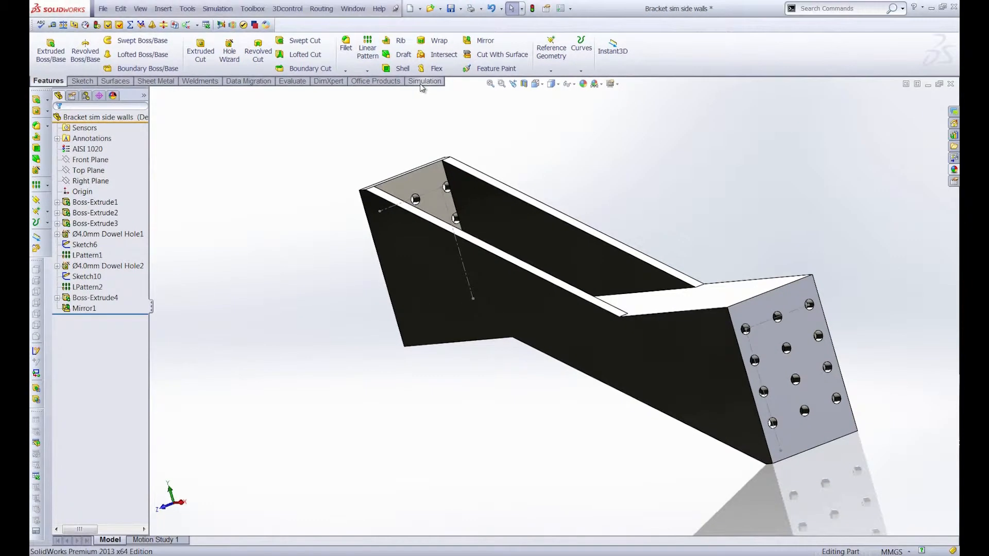
- Check the add-ins list to verify that SolidWorks Simulation is enabled, including at start-up
{"action": "left_click", "coordinate": [181, 11]}
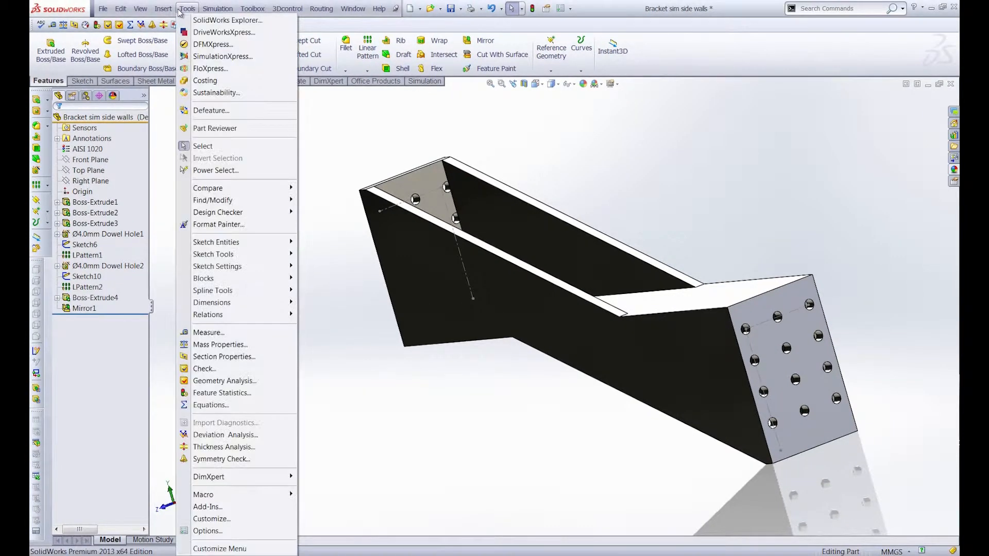
{"action": "left_click", "coordinate": [208, 507]}
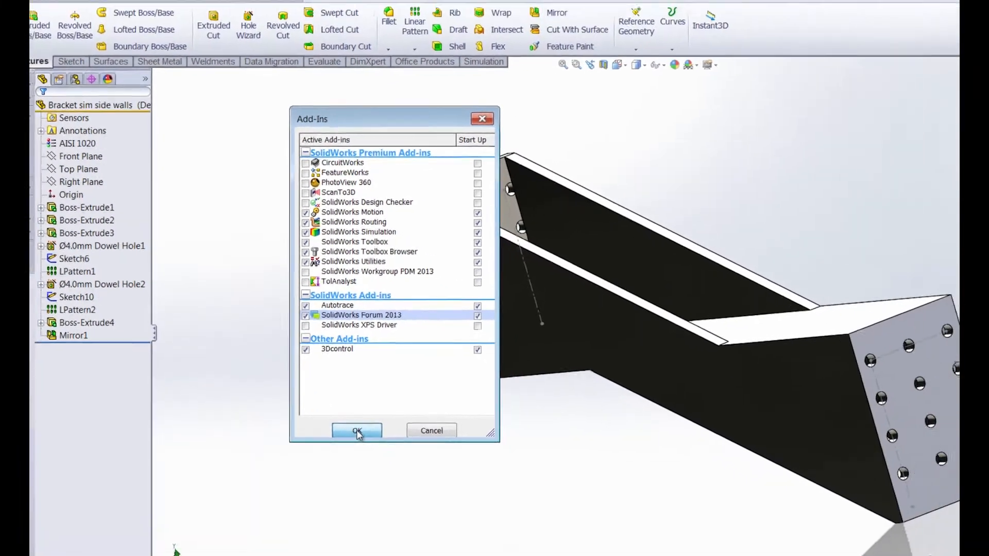
{"action": "left_click", "coordinate": [445, 532]}
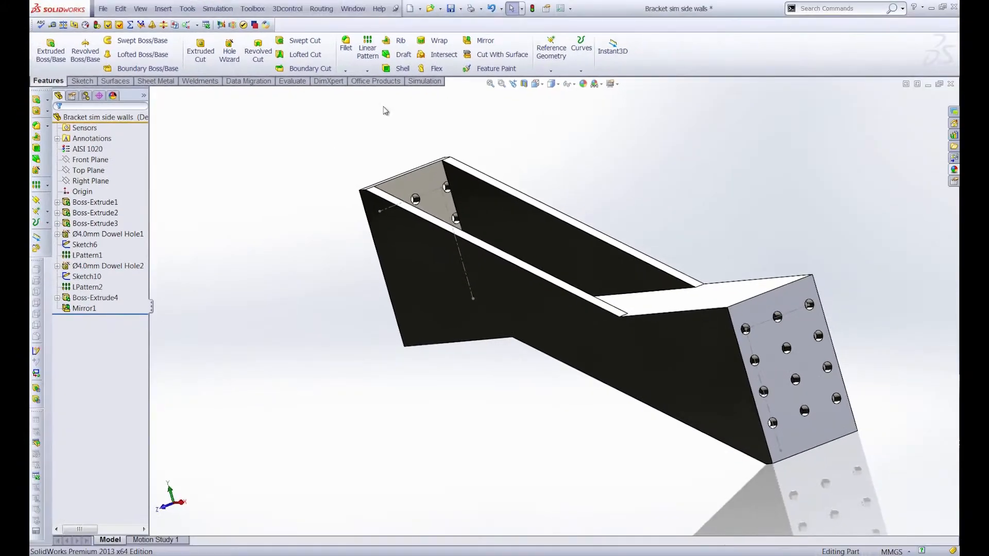
- Create a new Static simulation study for the side-walls bracket, named Study 1
{"action": "left_click", "coordinate": [421, 82]}
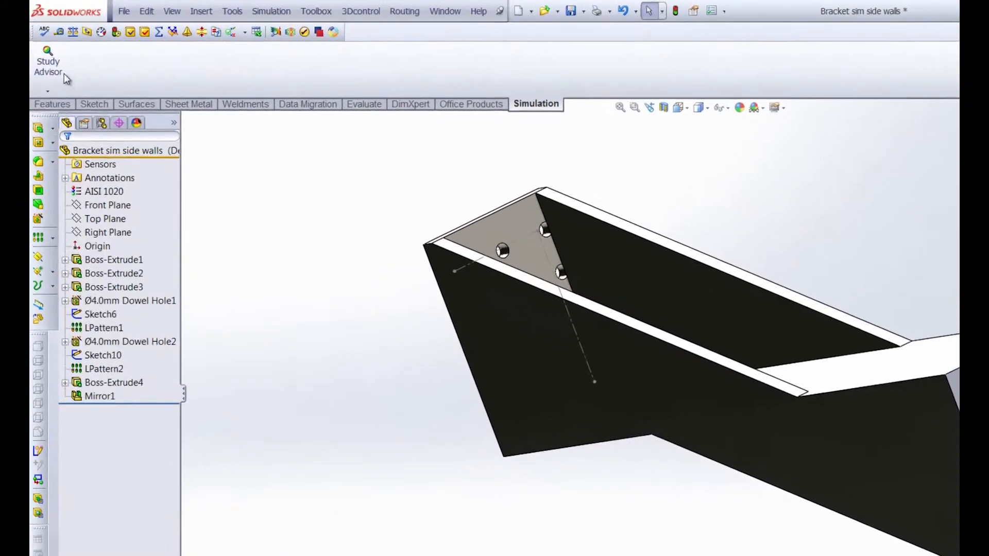
{"action": "left_click", "coordinate": [40, 96]}
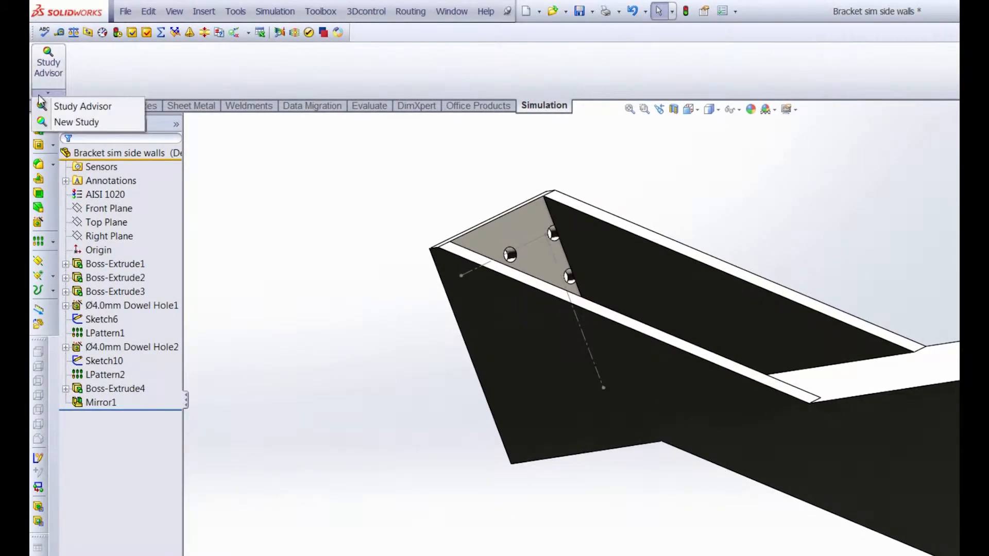
{"action": "left_click", "coordinate": [70, 124]}
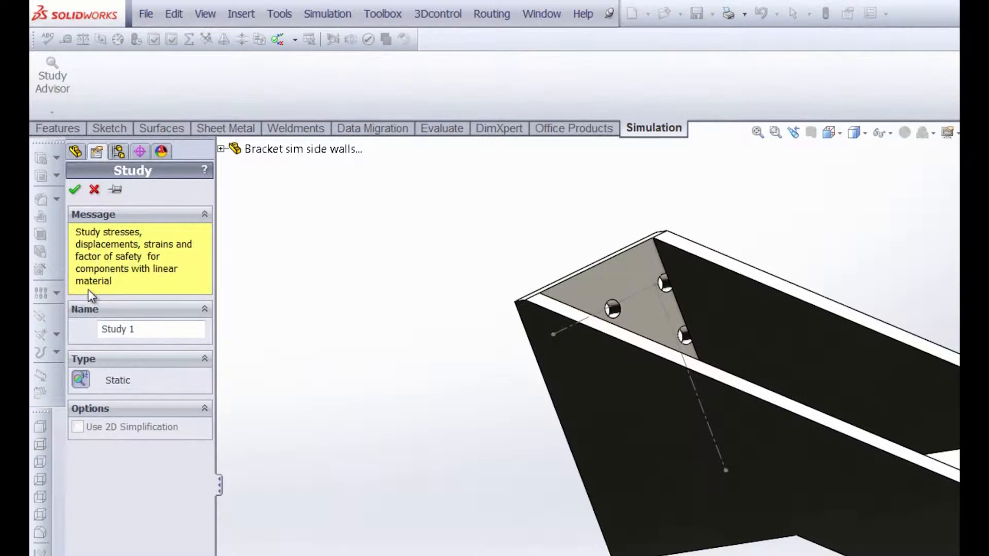
{"action": "left_click_drag", "start_coordinate": [150, 331], "coordinate": [33, 331]}
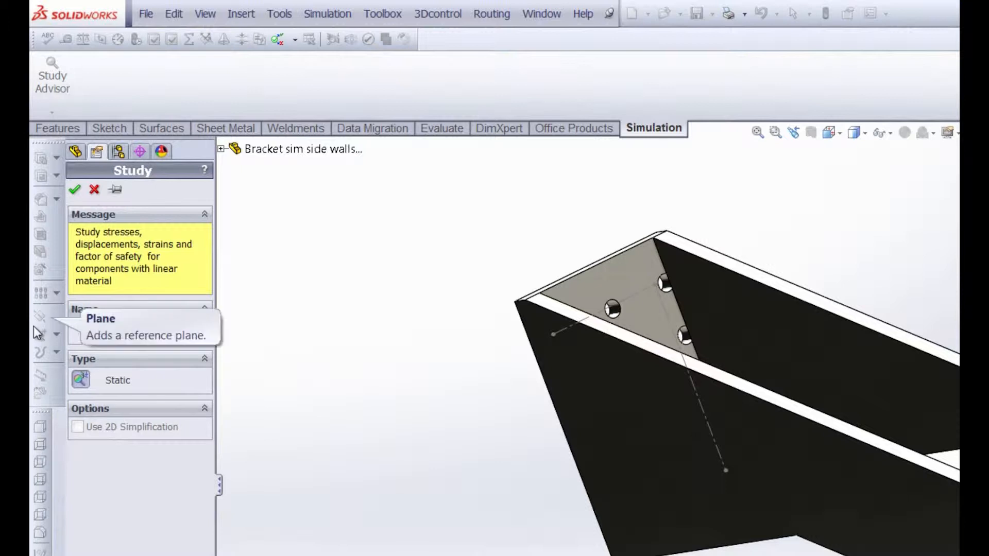
{"action": "left_click", "coordinate": [188, 335]}
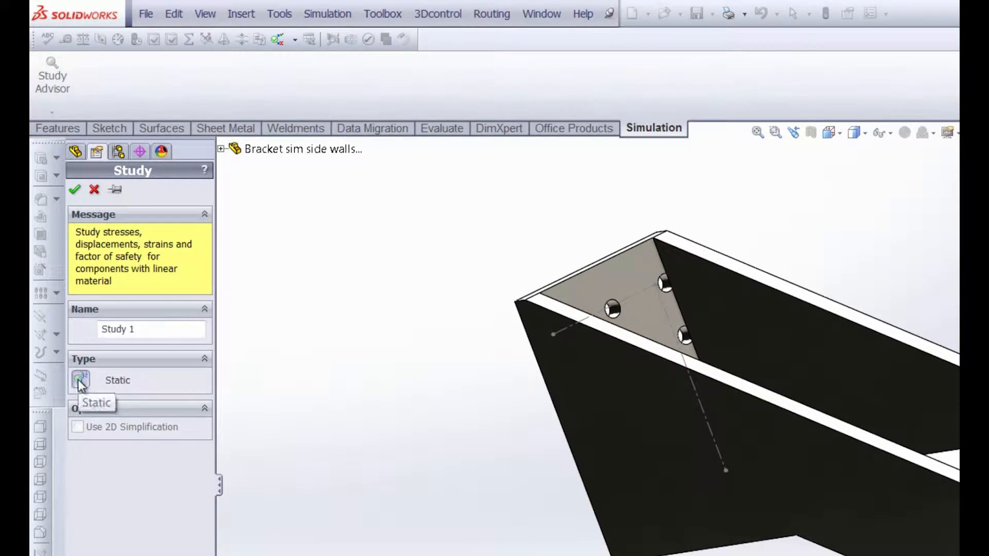
{"action": "left_click", "coordinate": [74, 189]}
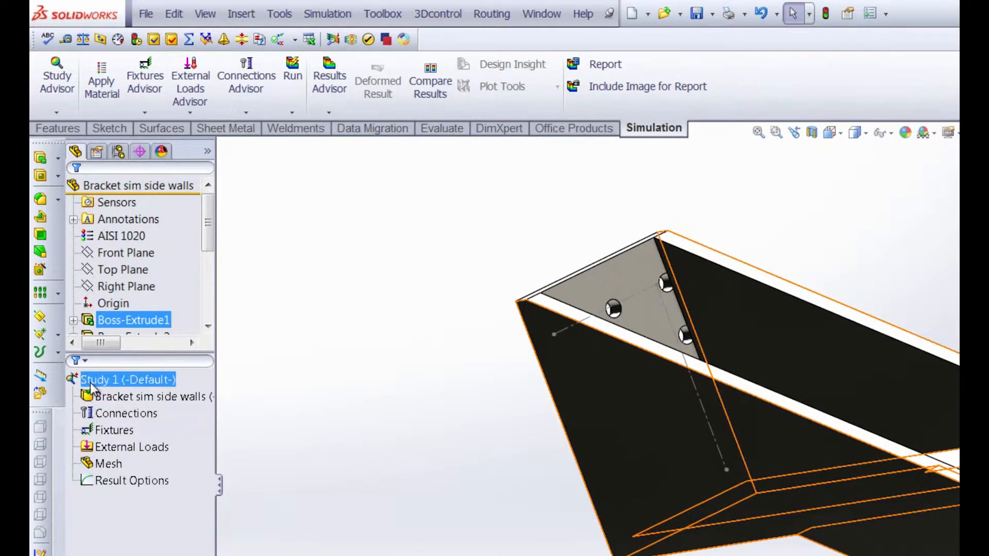
- Enlarge the feature tree area above the Study 1 tree so the whole feature list down to Mirror1 fits
{"action": "mouse_move", "coordinate": [101, 343]}
{"action": "left_mouse_down"}
{"action": "mouse_move", "coordinate": [110, 353]}
{"action": "mouse_move", "coordinate": [93, 352]}
{"action": "left_mouse_up"}
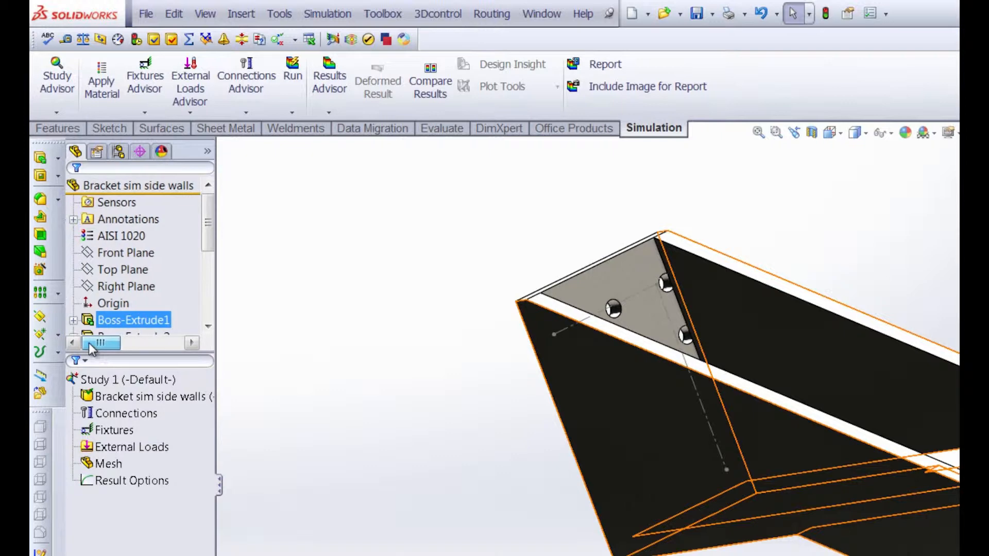
{"action": "mouse_move", "coordinate": [210, 222]}
{"action": "left_mouse_down"}
{"action": "mouse_move", "coordinate": [216, 326]}
{"action": "mouse_move", "coordinate": [203, 239]}
{"action": "left_mouse_up"}
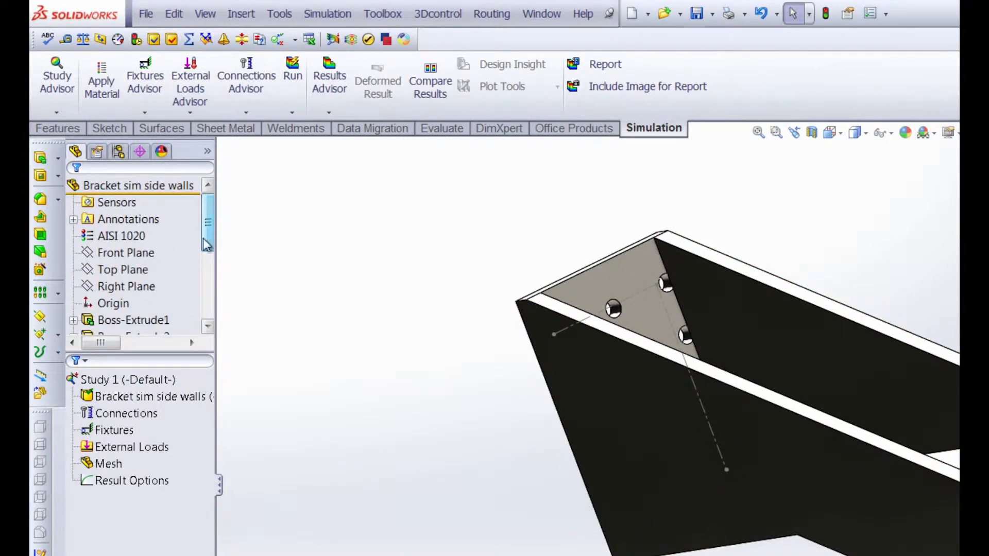
{"action": "left_click", "coordinate": [115, 335]}
{"action": "left_click", "coordinate": [105, 381]}
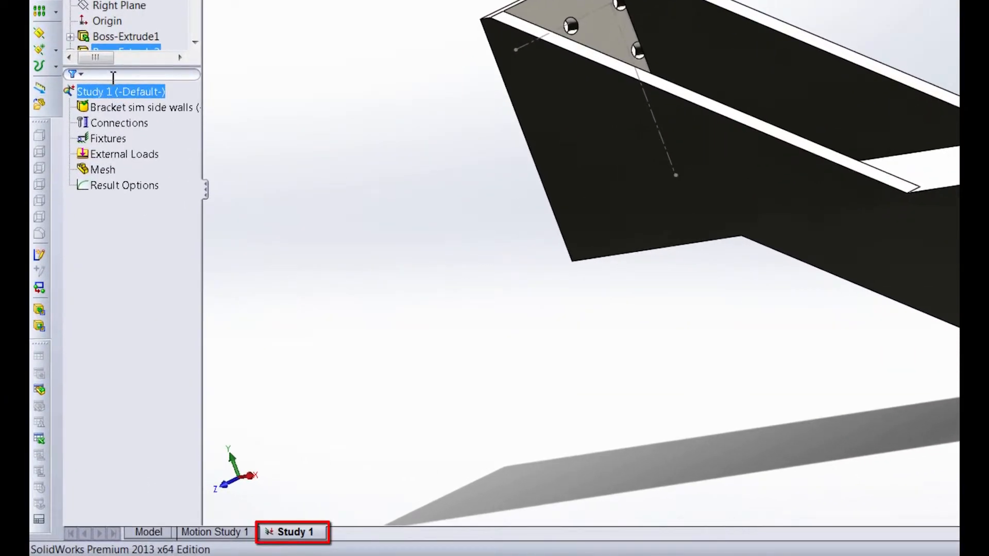
{"action": "left_click_drag", "start_coordinate": [111, 66], "coordinate": [109, 91]}
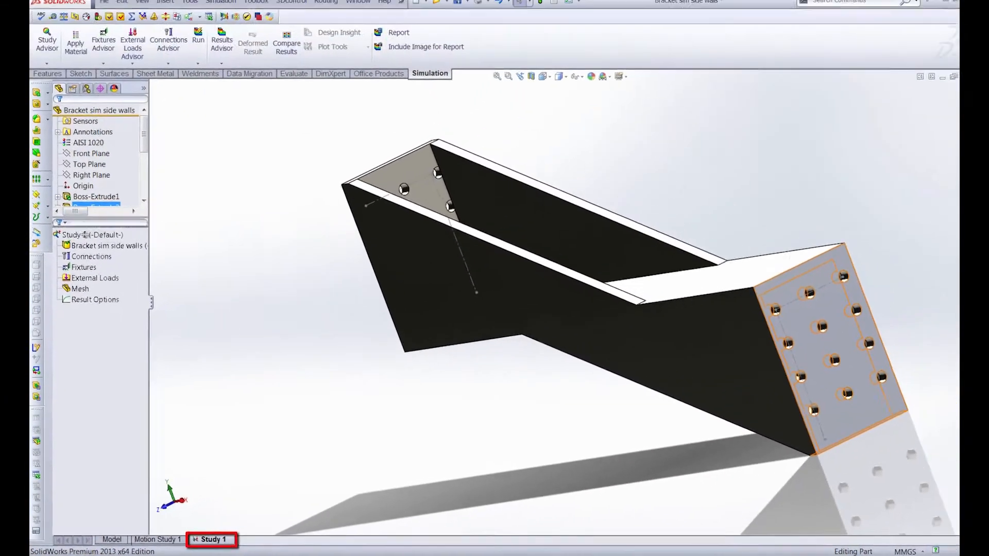
{"action": "left_click_drag", "start_coordinate": [85, 234], "coordinate": [81, 362]}
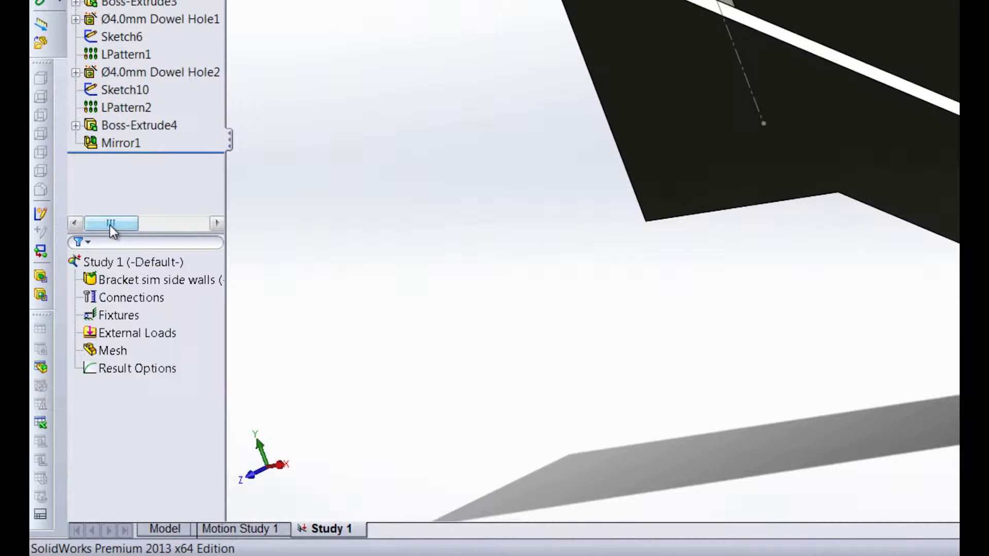
- Start a Fixed Geometry fixture for Study 1
{"action": "left_click", "coordinate": [119, 316]}
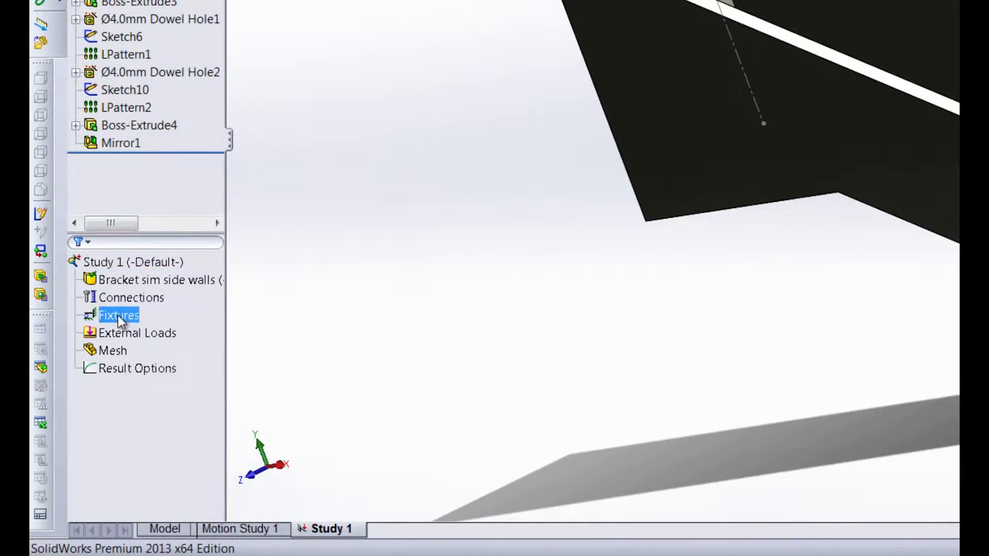
{"action": "right_click", "coordinate": [118, 316]}
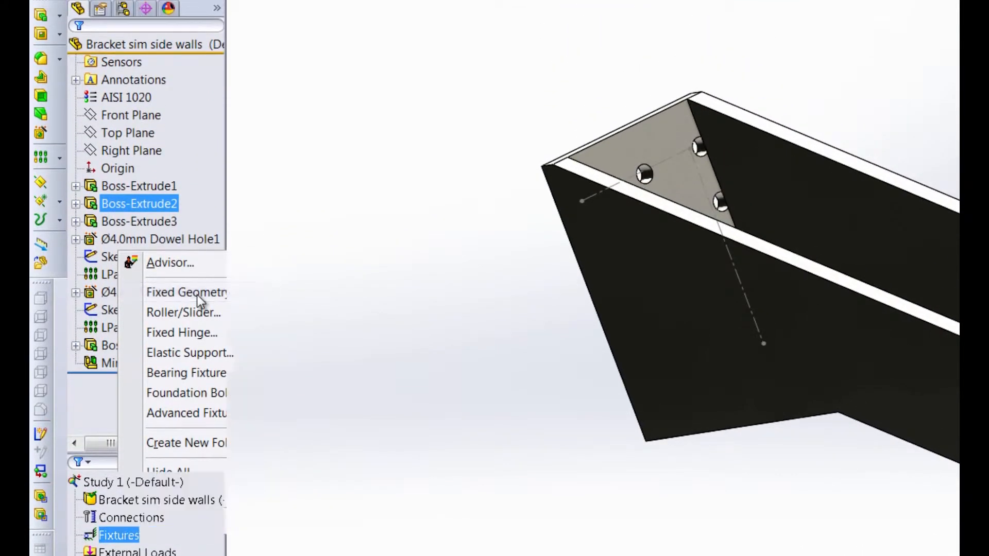
{"action": "left_click", "coordinate": [198, 294]}
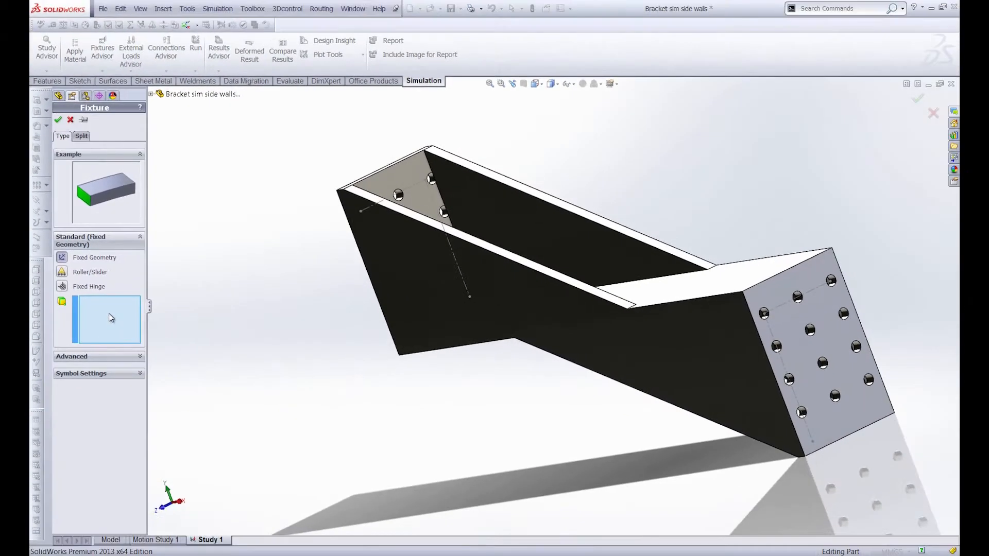
{"action": "left_click", "coordinate": [924, 330]}
{"action": "left_click", "coordinate": [774, 313]}
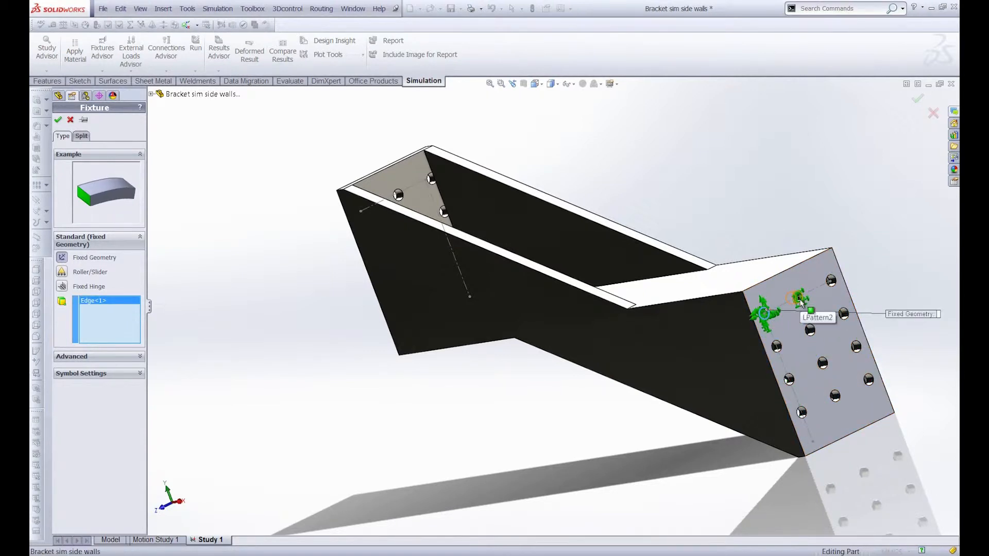
{"action": "left_click", "coordinate": [800, 301]}
{"action": "left_click", "coordinate": [832, 284]}
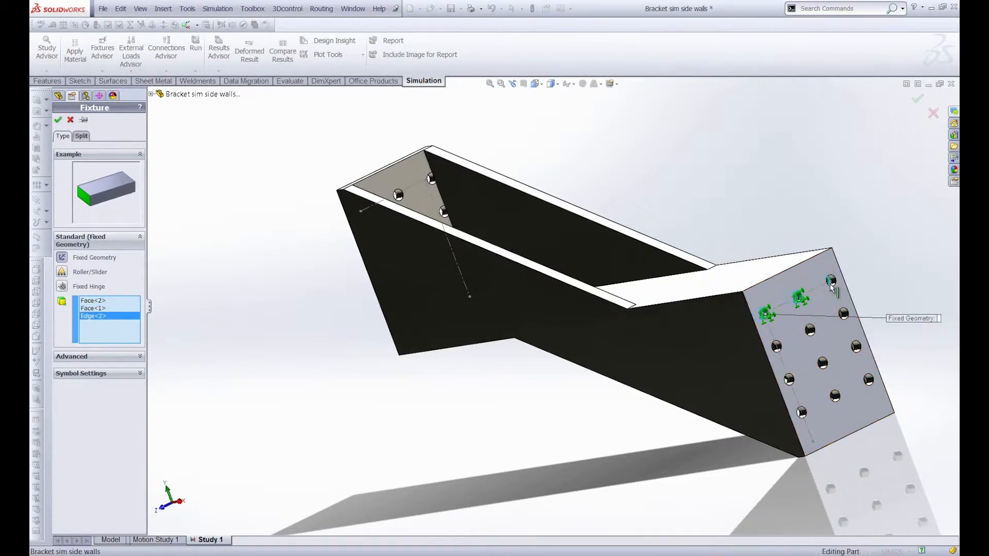
{"action": "left_click", "coordinate": [832, 281]}
{"action": "right_click", "coordinate": [125, 331]}
{"action": "left_click", "coordinate": [165, 334]}
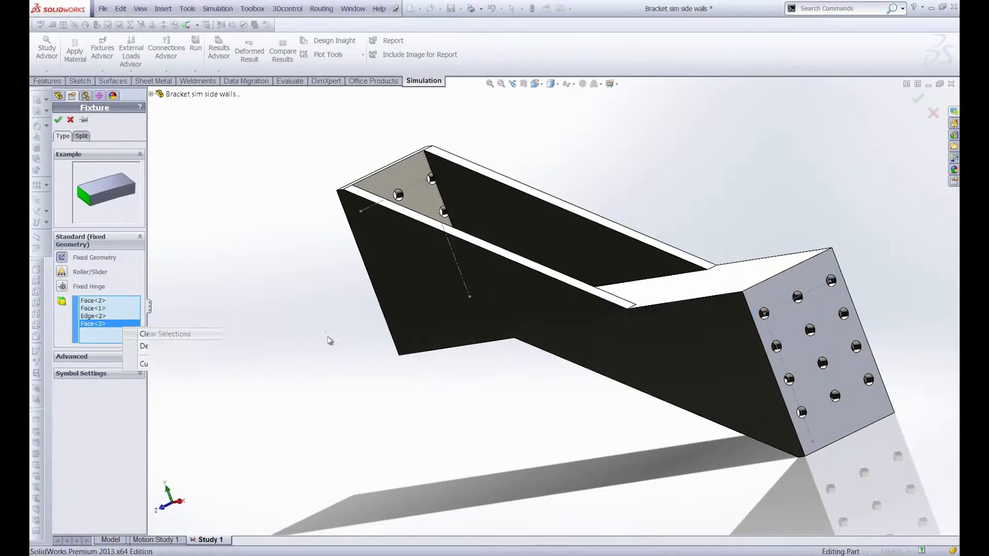
- Pick the bracket's outer end face with the bolt holes as fixed geometry, and look over the advanced fixture types
{"action": "left_click", "coordinate": [781, 327]}
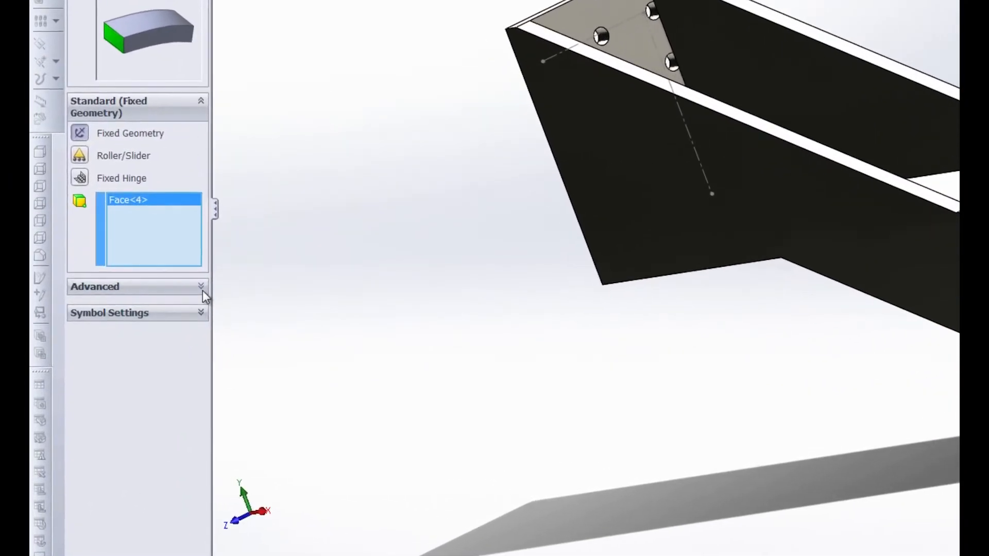
{"action": "left_click", "coordinate": [141, 358]}
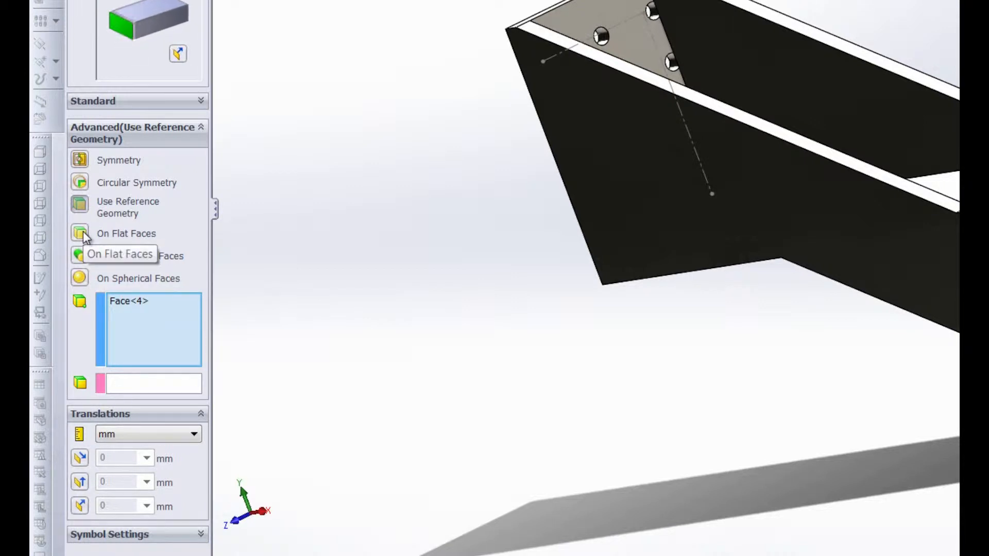
{"action": "left_click", "coordinate": [119, 103]}
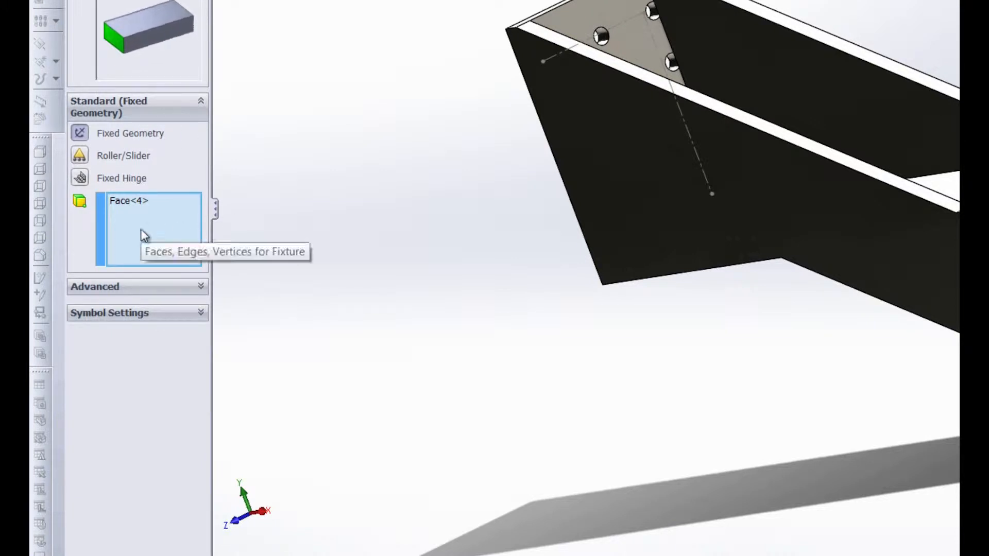
- Change the fixture symbol color to dark blue and accept the fixed geometry fixture
{"action": "left_click", "coordinate": [201, 313]}
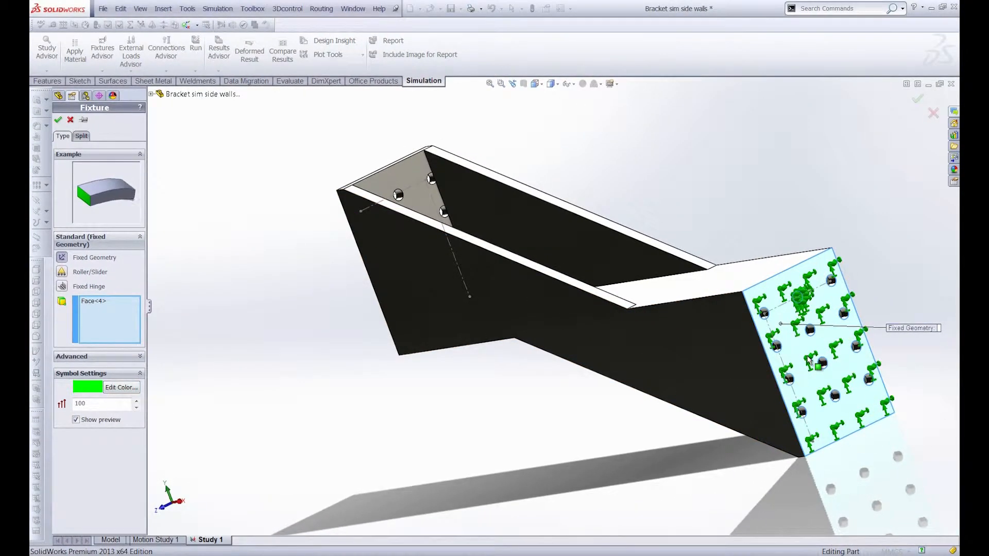
{"action": "left_click", "coordinate": [121, 387]}
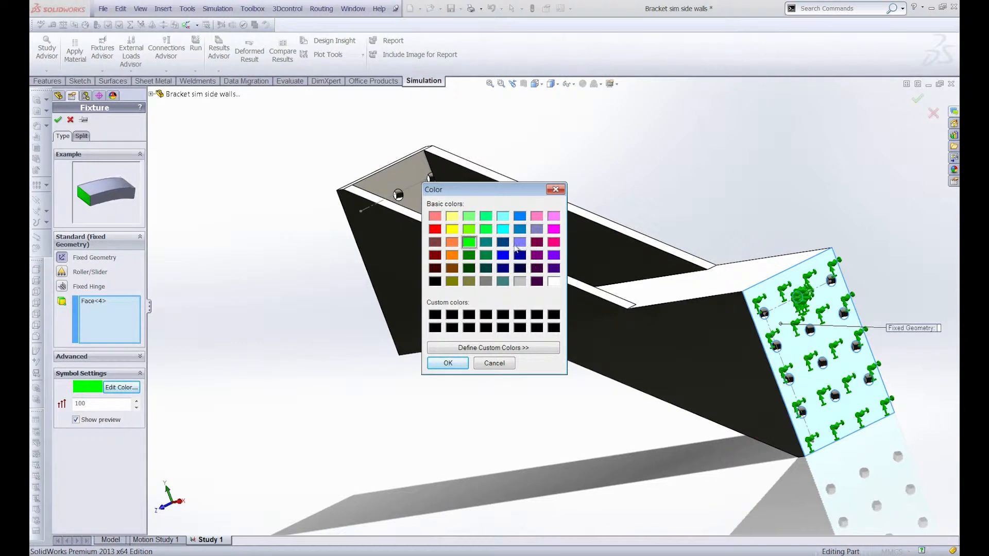
{"action": "left_click", "coordinate": [503, 242]}
{"action": "left_click", "coordinate": [447, 362]}
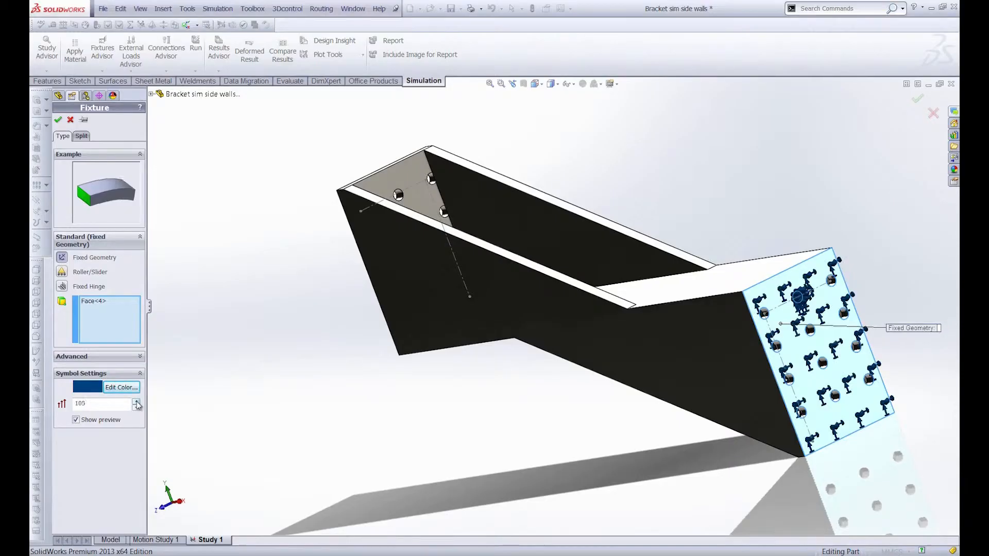
{"action": "left_click", "coordinate": [140, 374]}
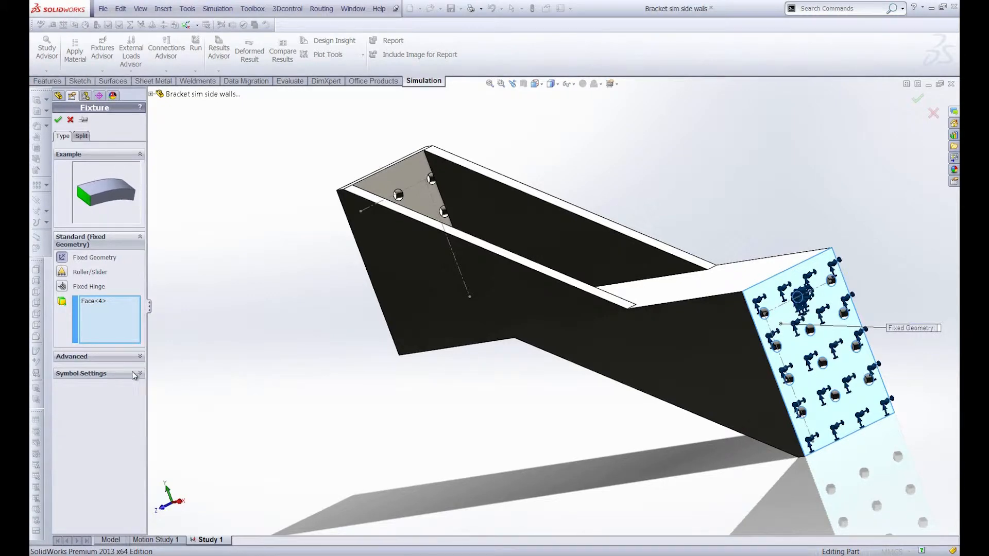
{"action": "left_click", "coordinate": [58, 119]}
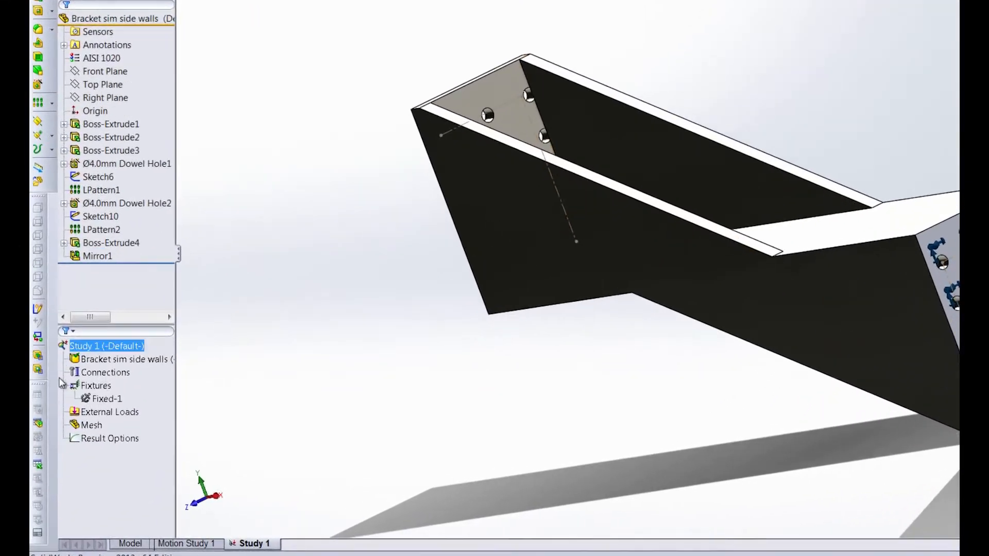
- Look at the new fixed geometry fixture listed under the study's Fixtures
{"action": "left_click", "coordinate": [85, 419]}
{"action": "left_click", "coordinate": [110, 378]}
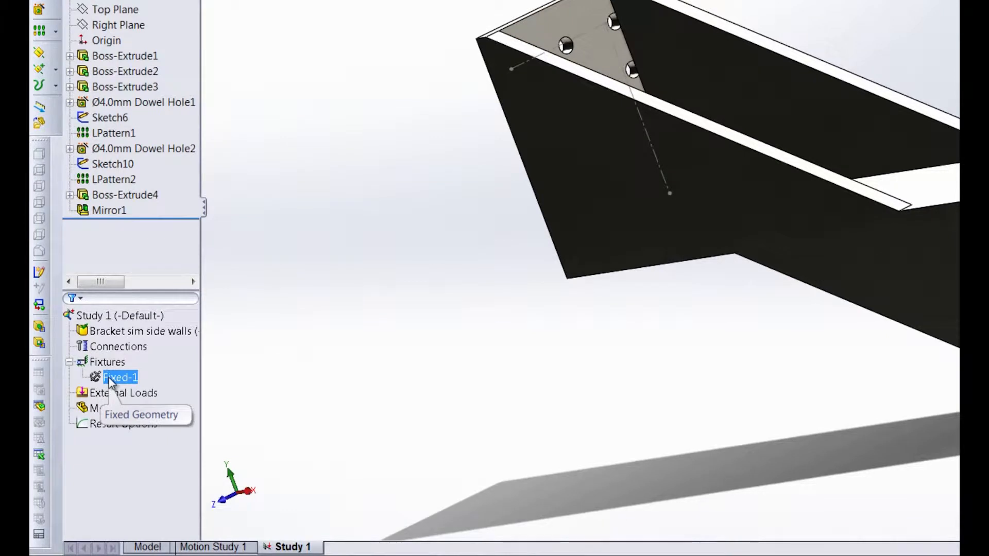
- Start a Force load for Study 1 on the narrow edge face of the bracket's free end plate, opposite the fixed end
{"action": "right_click", "coordinate": [111, 392]}
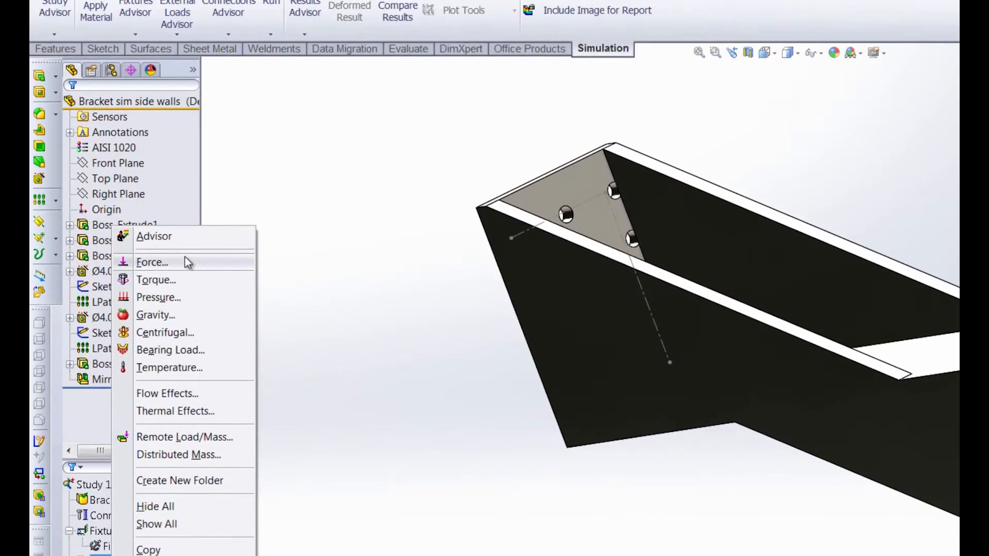
{"action": "left_click", "coordinate": [184, 259]}
{"action": "middle_click_drag", "start_coordinate": [337, 263], "coordinate": [417, 381]}
{"action": "left_click", "coordinate": [487, 200]}
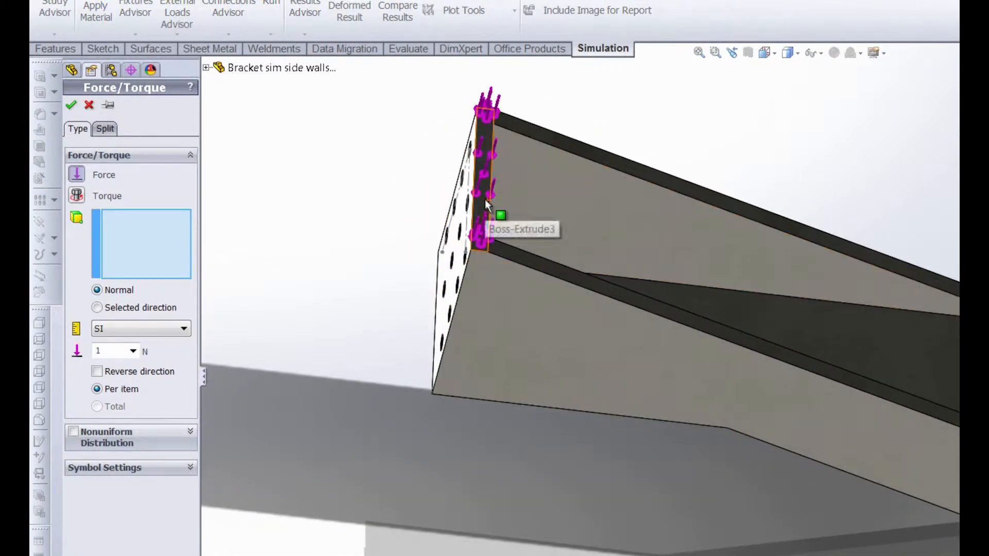
{"action": "middle_click_drag", "start_coordinate": [487, 201], "coordinate": [521, 222]}
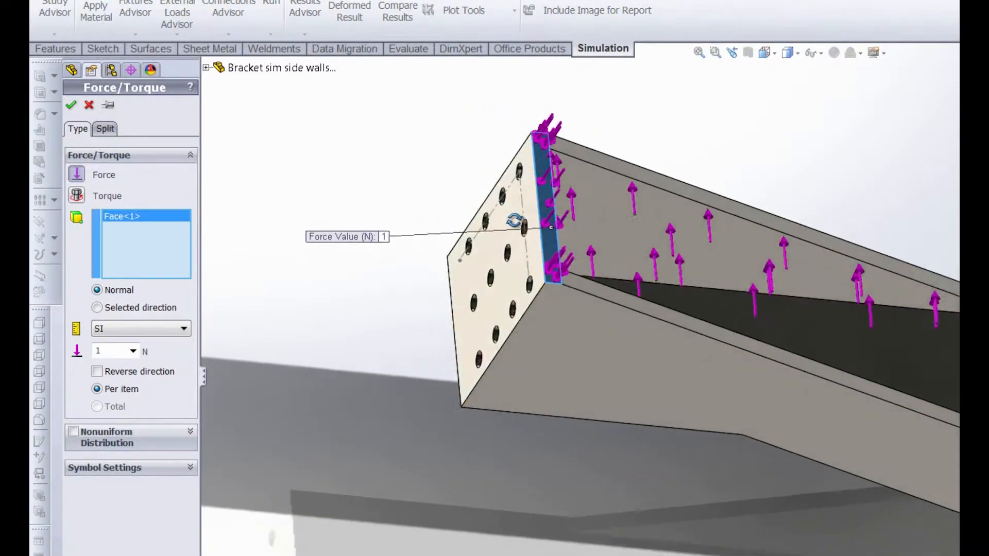
- Try directing the force along the end plate's short edge as the selected direction, and return it to Normal
{"action": "left_click", "coordinate": [97, 308]}
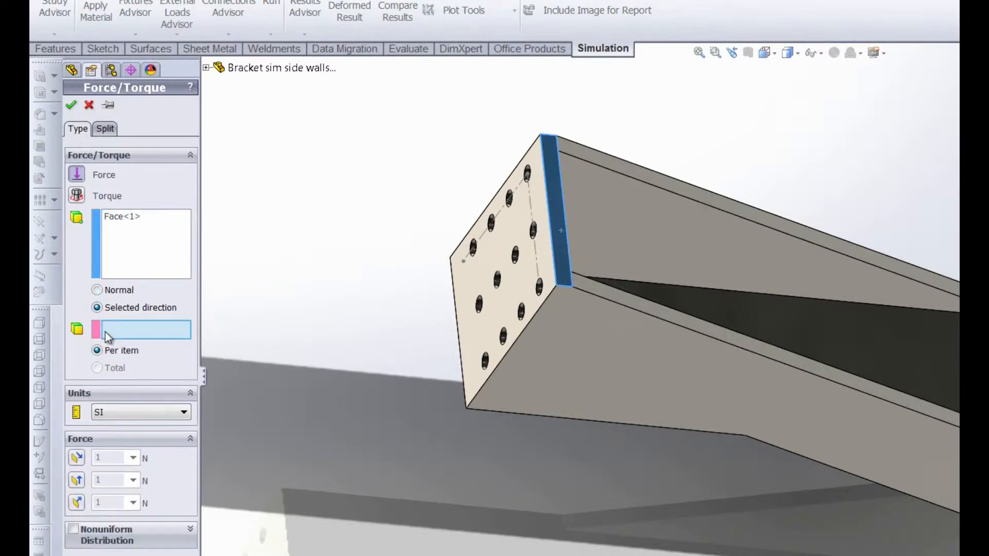
{"action": "left_click", "coordinate": [456, 326]}
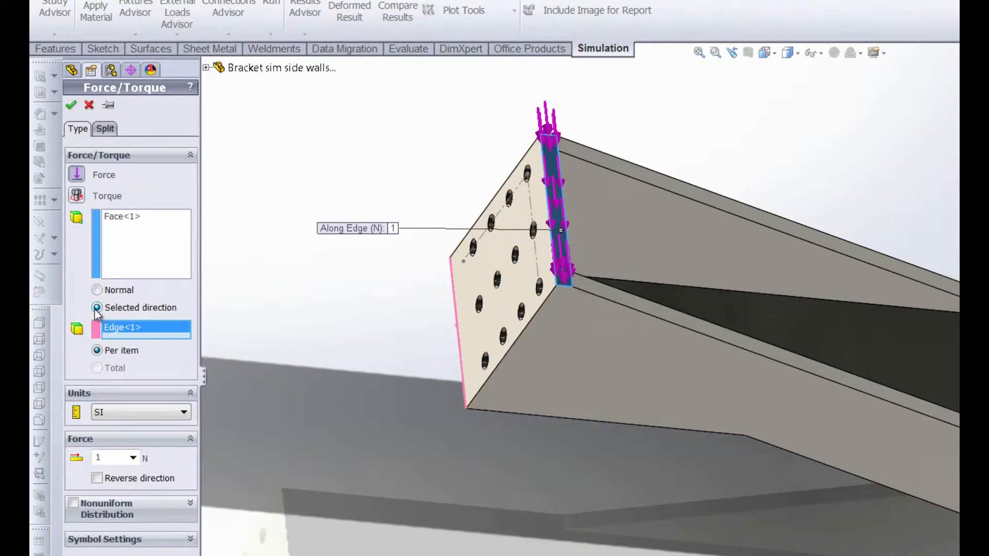
{"action": "left_click", "coordinate": [96, 290]}
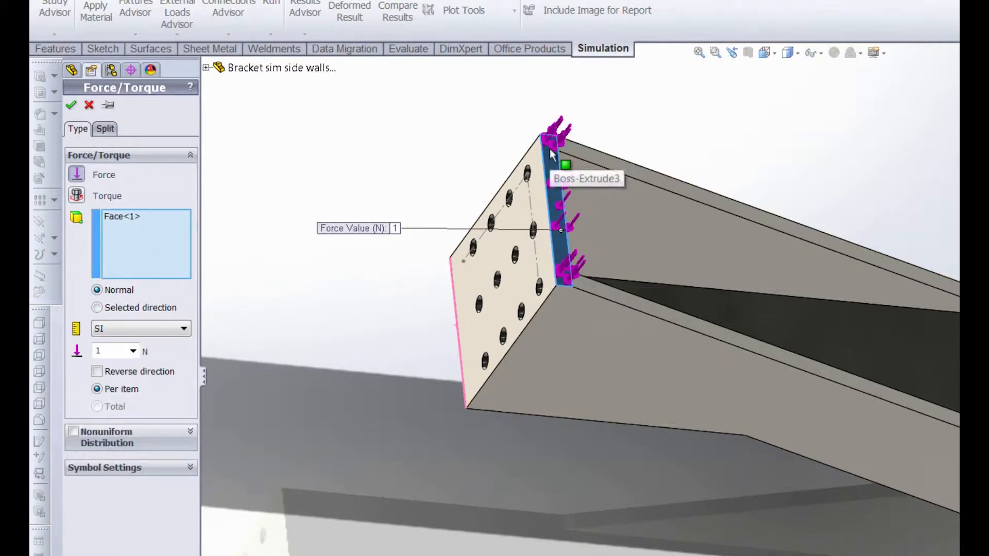
- Set the normal force to 100 N, look over the nonuniform distribution and symbol settings, and accept the load
{"action": "type", "text": "100"}
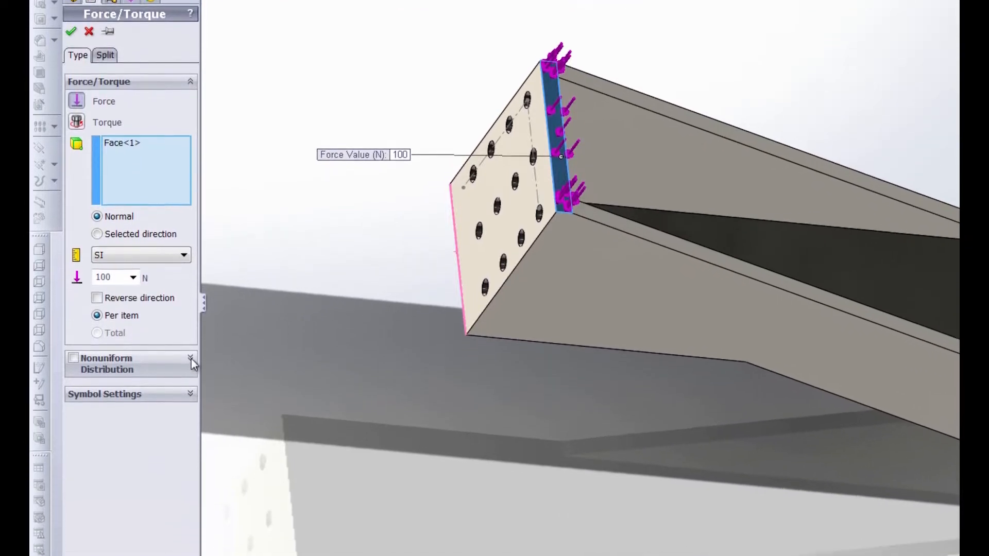
{"action": "left_click", "coordinate": [190, 431]}
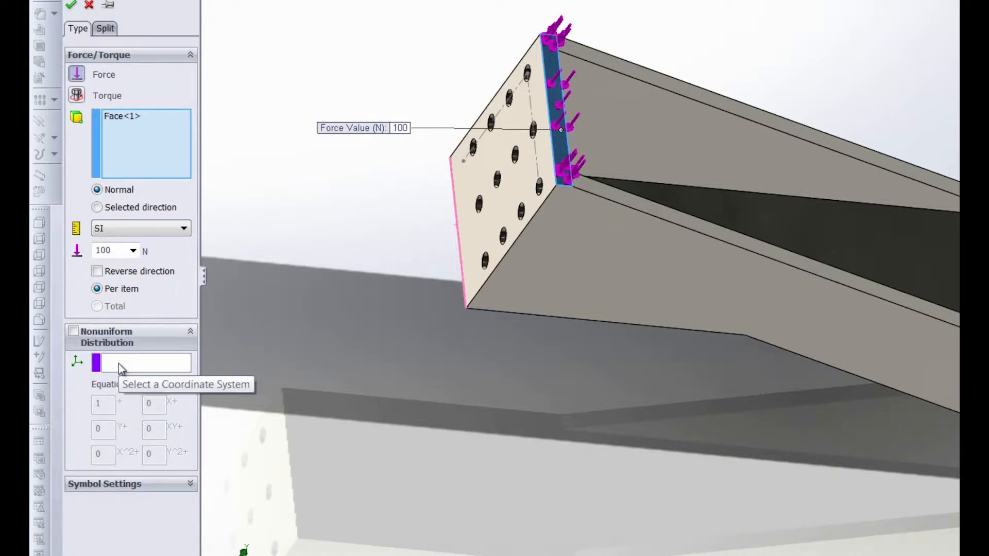
{"action": "left_click", "coordinate": [188, 482]}
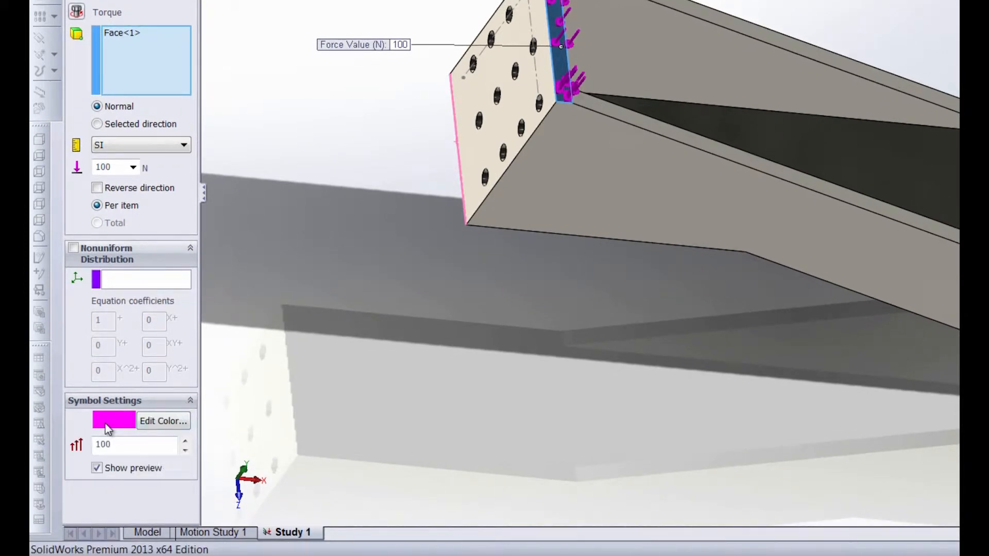
{"action": "left_click", "coordinate": [191, 401]}
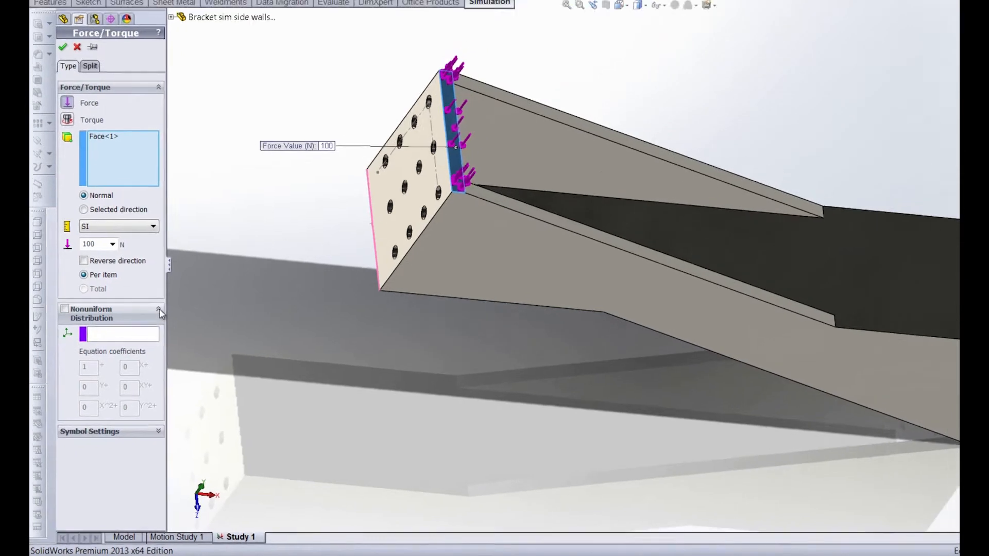
{"action": "left_click", "coordinate": [190, 247]}
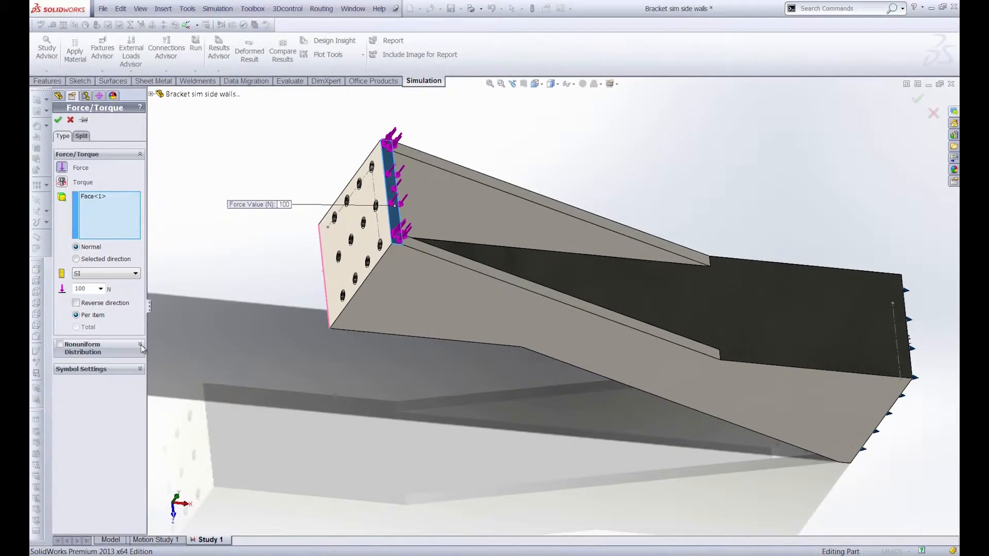
{"action": "left_click", "coordinate": [57, 120]}
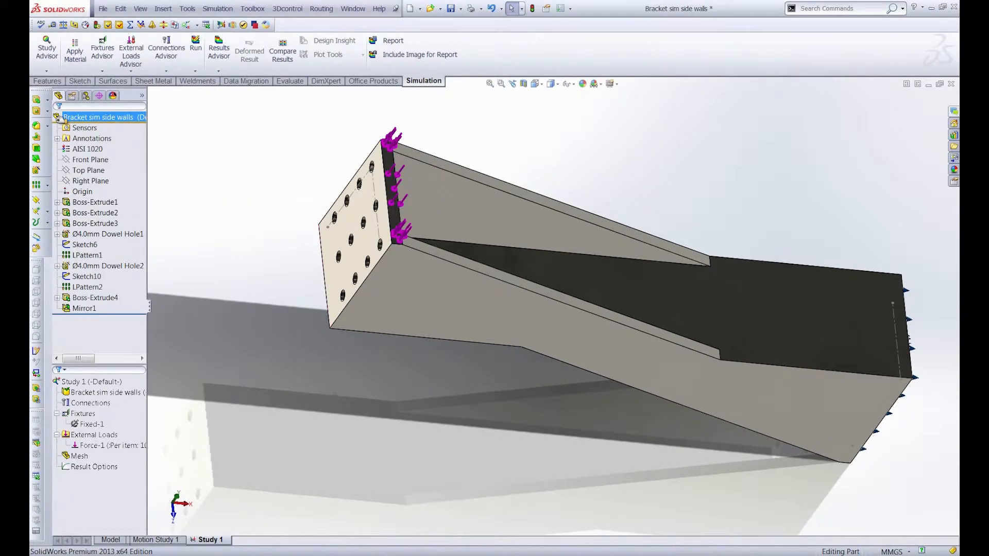
- Run Study 1 and show its Strain1 result plot
{"action": "right_click", "coordinate": [76, 381]}
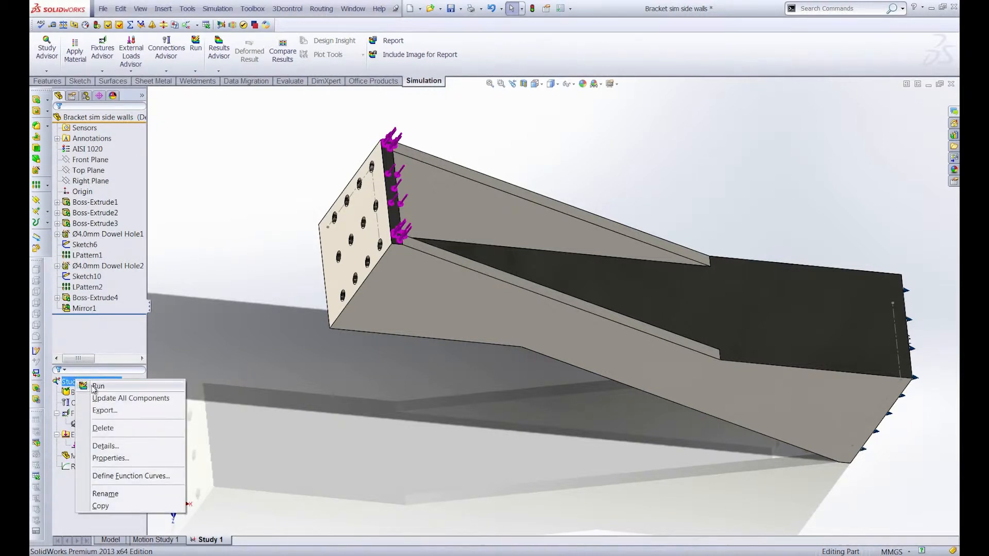
{"action": "left_click", "coordinate": [98, 387]}
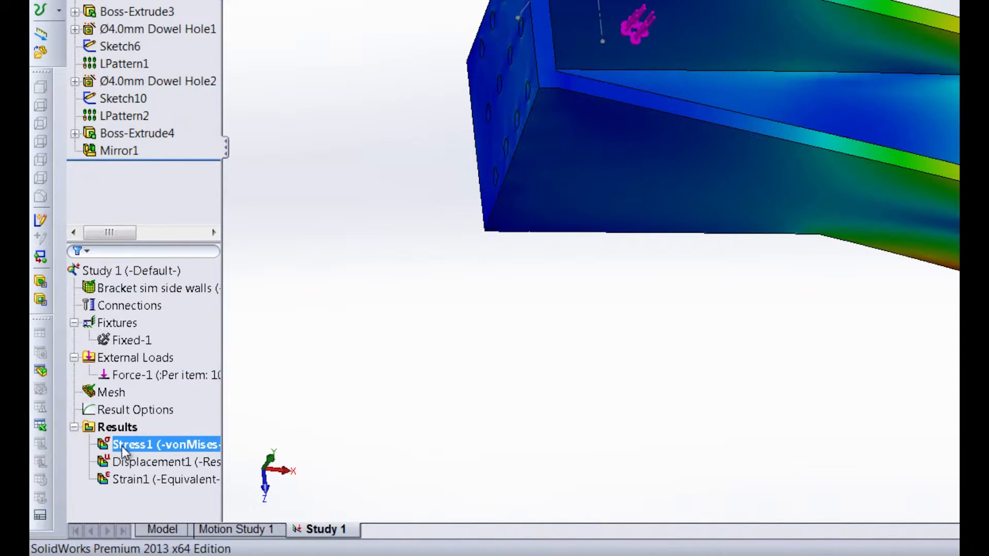
{"action": "left_click", "coordinate": [112, 463], "text": "ctrl"}
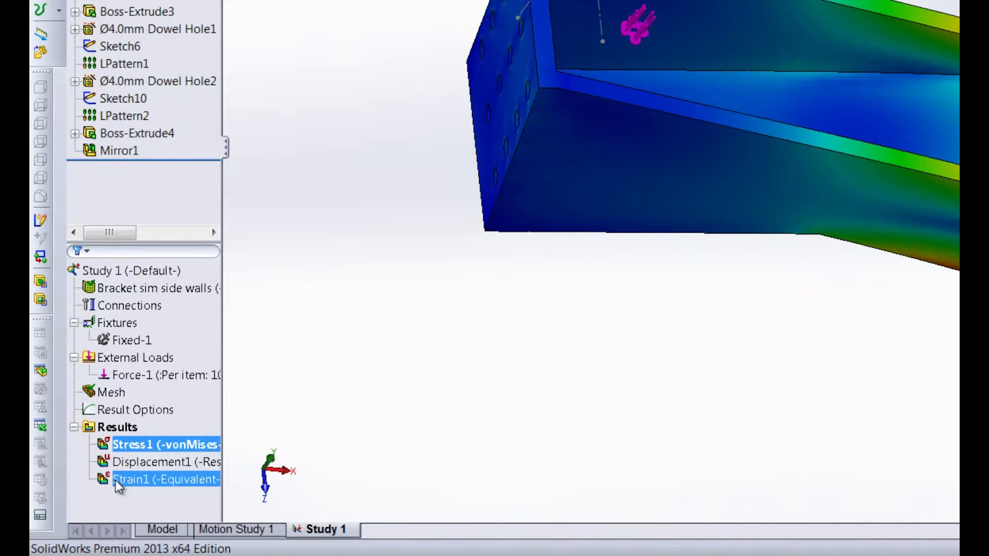
{"action": "right_click", "coordinate": [115, 480]}
{"action": "left_click", "coordinate": [120, 422]}
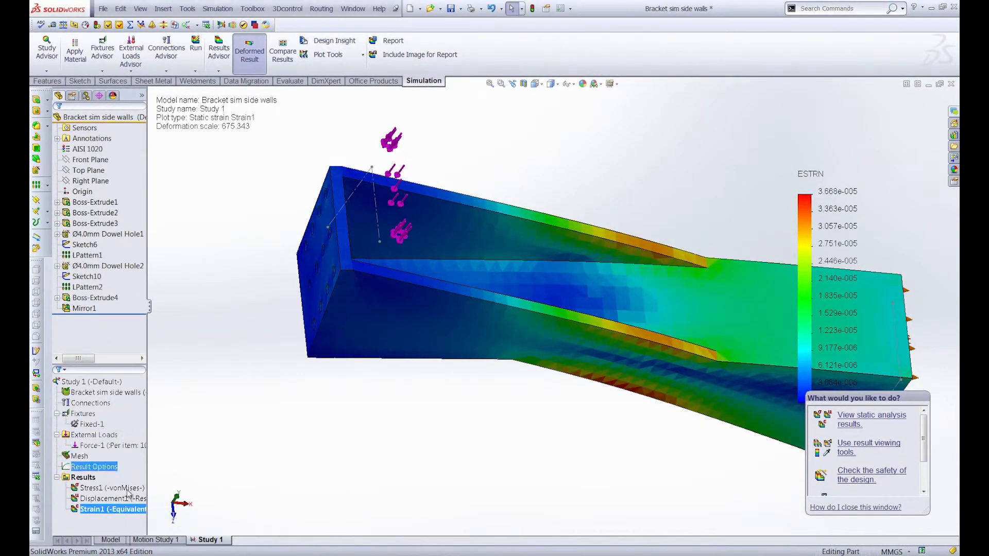
- Hide the Strain1 plot and look through the result options offered in the "What would you like to do?" window
{"action": "right_click", "coordinate": [105, 510]}
{"action": "left_click", "coordinate": [129, 328]}
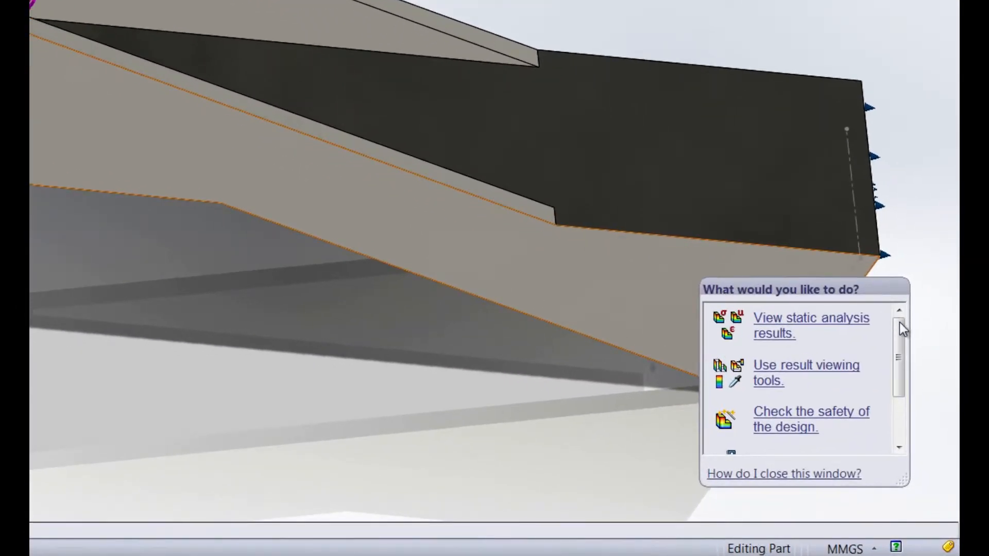
{"action": "mouse_move", "coordinate": [899, 322]}
{"action": "left_mouse_down"}
{"action": "mouse_move", "coordinate": [904, 399]}
{"action": "mouse_move", "coordinate": [894, 304]}
{"action": "left_mouse_up"}
{"action": "mouse_move", "coordinate": [900, 358]}
{"action": "left_mouse_down"}
{"action": "mouse_move", "coordinate": [899, 423]}
{"action": "mouse_move", "coordinate": [901, 375]}
{"action": "left_mouse_up"}
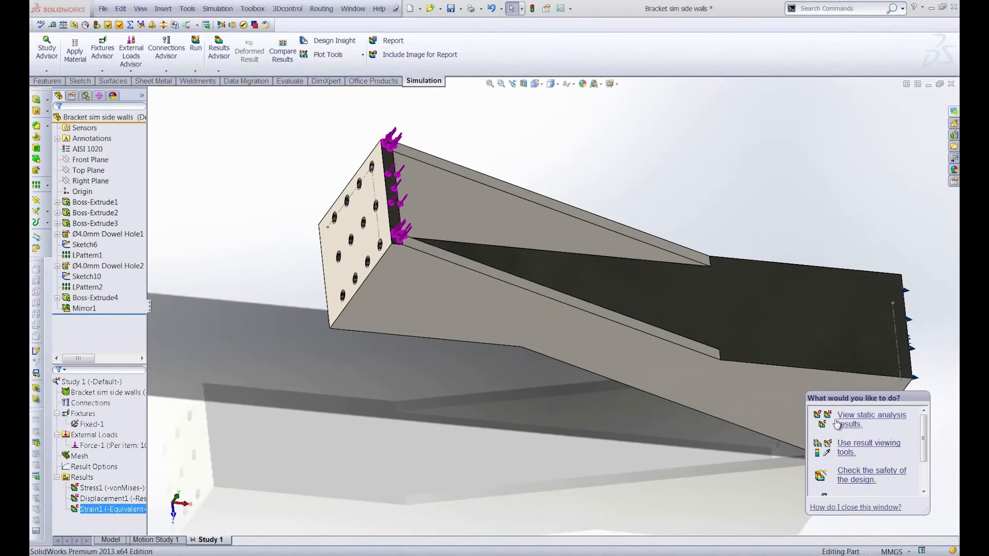
- View the static analysis results in the Simulation Advisor, animate the deformation, rate everything as reasonable, and finish the Results Advisor
{"action": "left_click", "coordinate": [848, 420]}
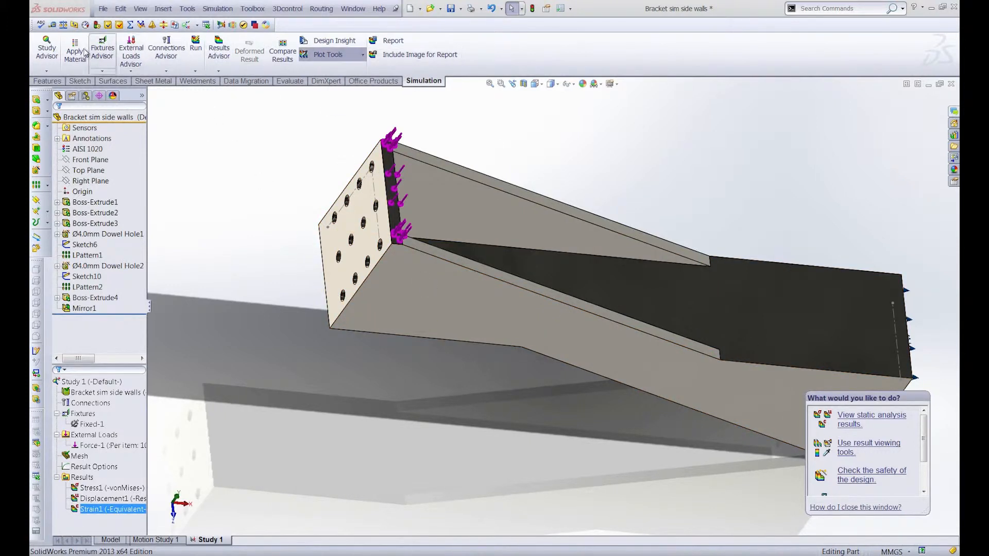
{"action": "mouse_move", "coordinate": [923, 441]}
{"action": "left_mouse_down"}
{"action": "mouse_move", "coordinate": [927, 479]}
{"action": "mouse_move", "coordinate": [929, 431]}
{"action": "left_mouse_up"}
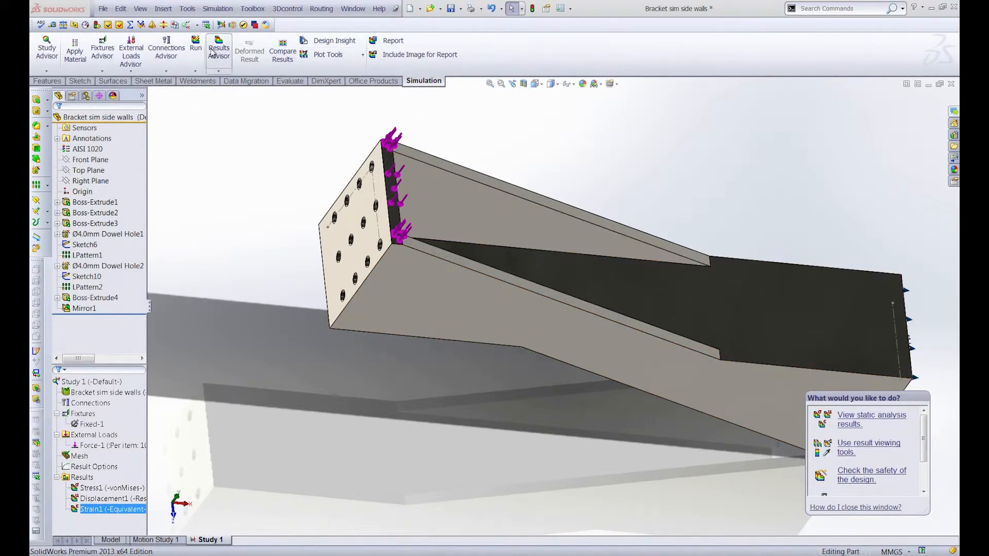
{"action": "left_click", "coordinate": [249, 51]}
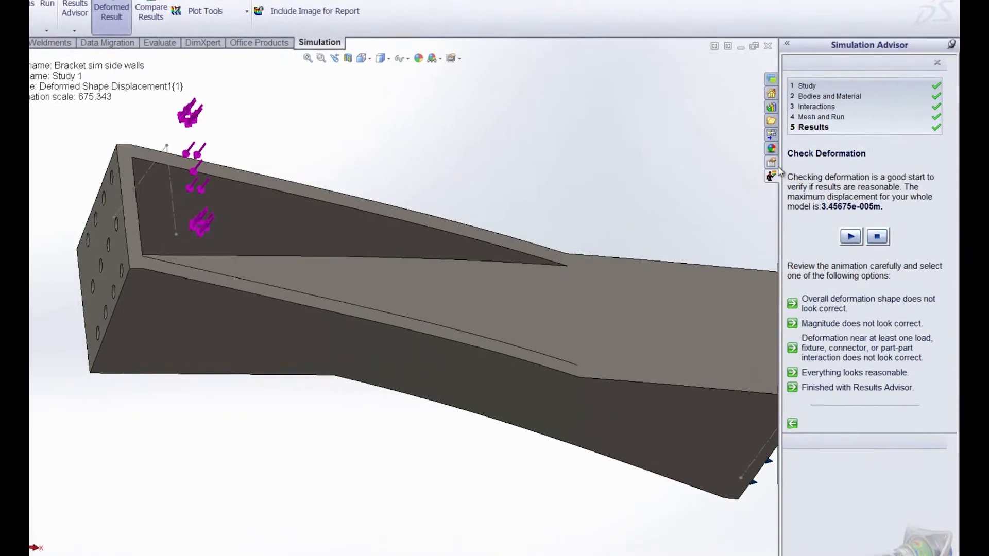
{"action": "left_click", "coordinate": [848, 235]}
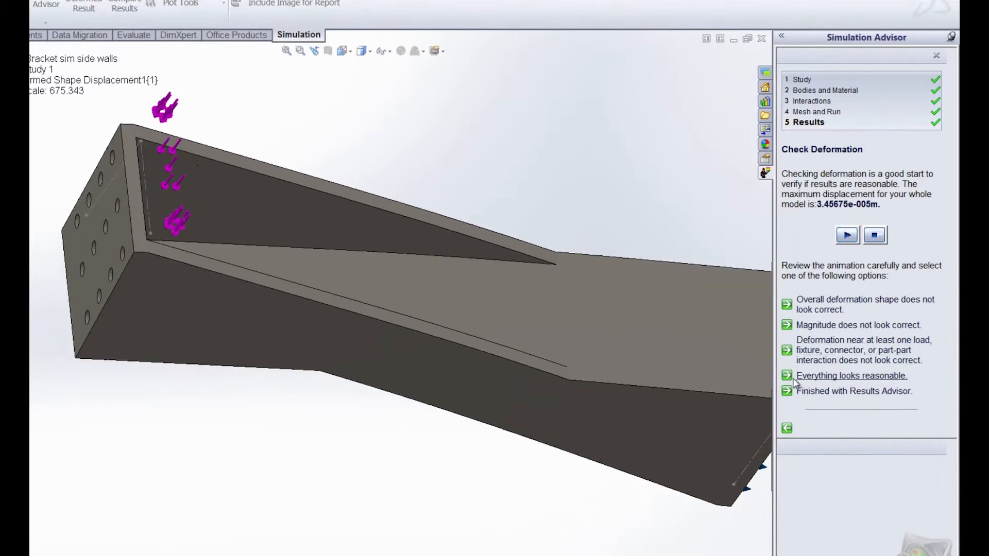
{"action": "left_click", "coordinate": [829, 377]}
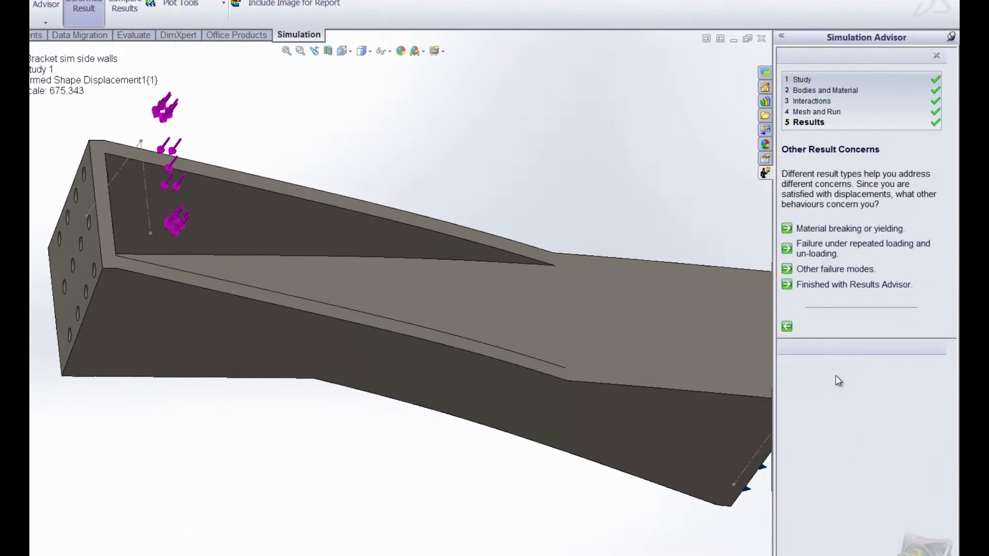
{"action": "left_click", "coordinate": [829, 286]}
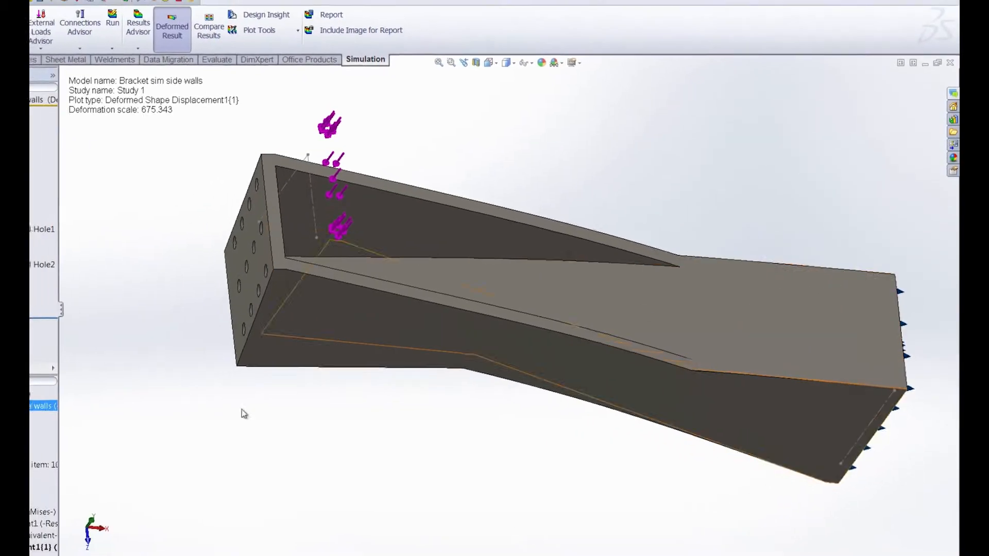
- Show the Stress1 von Mises plot and examine the stress distribution against the color legend
{"action": "right_click", "coordinate": [125, 481]}
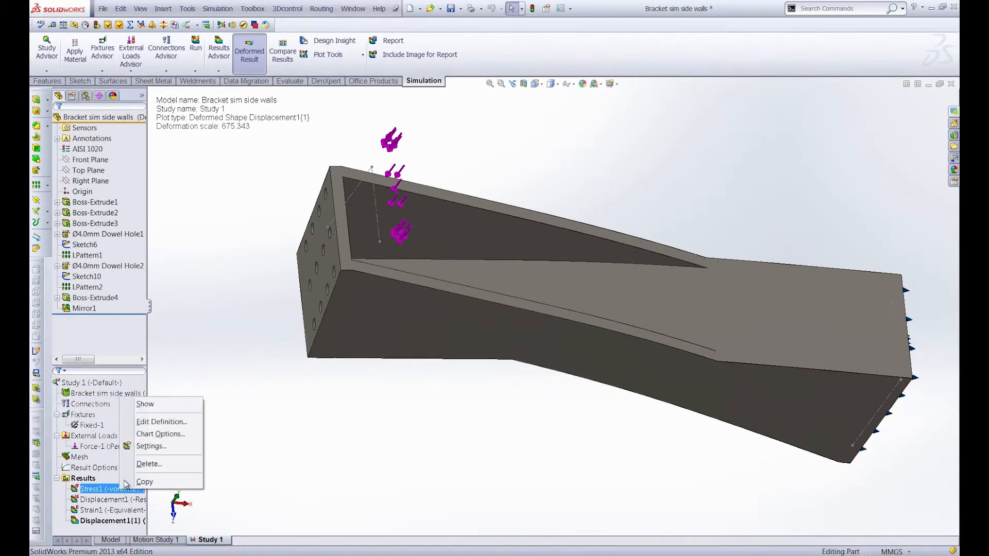
{"action": "left_click", "coordinate": [144, 404]}
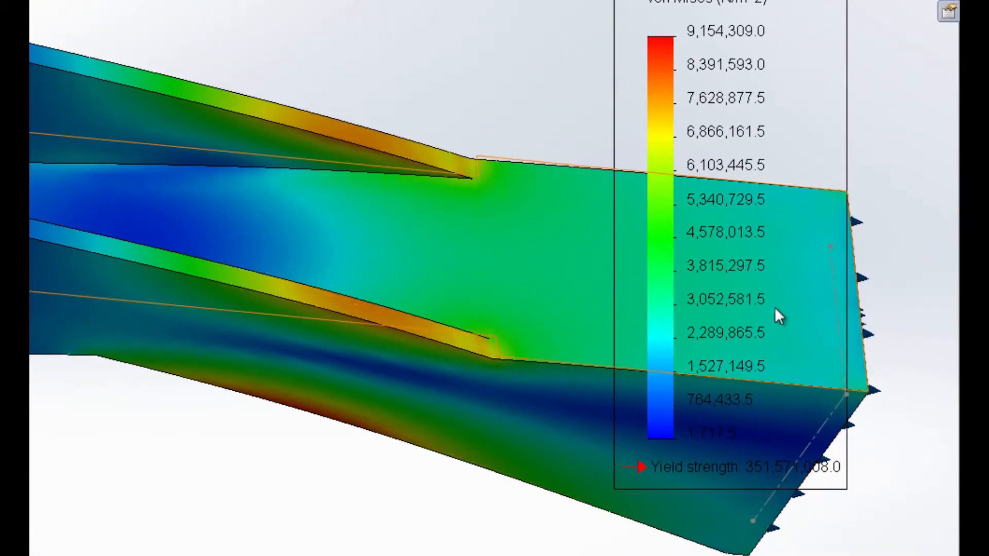
{"action": "scroll", "coordinate": [651, 493], "scroll_direction": "down", "scroll_amount": 1}
{"action": "scroll", "coordinate": [651, 493], "scroll_direction": "up", "scroll_amount": 2}
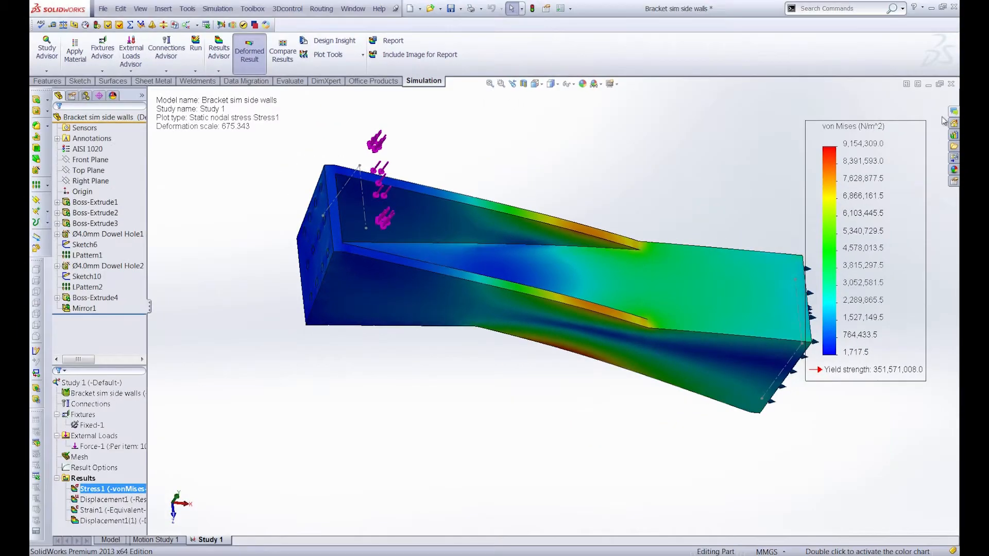
- Switch to the Bracket sim center rib part and turn it to show both triangular ribs from the side
{"action": "left_click", "coordinate": [928, 84]}
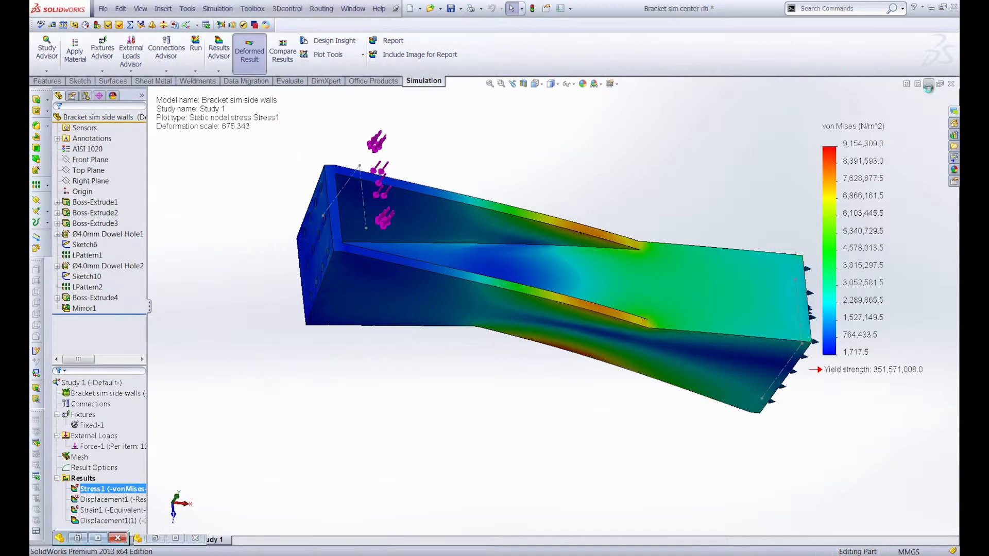
{"action": "left_click", "coordinate": [80, 537]}
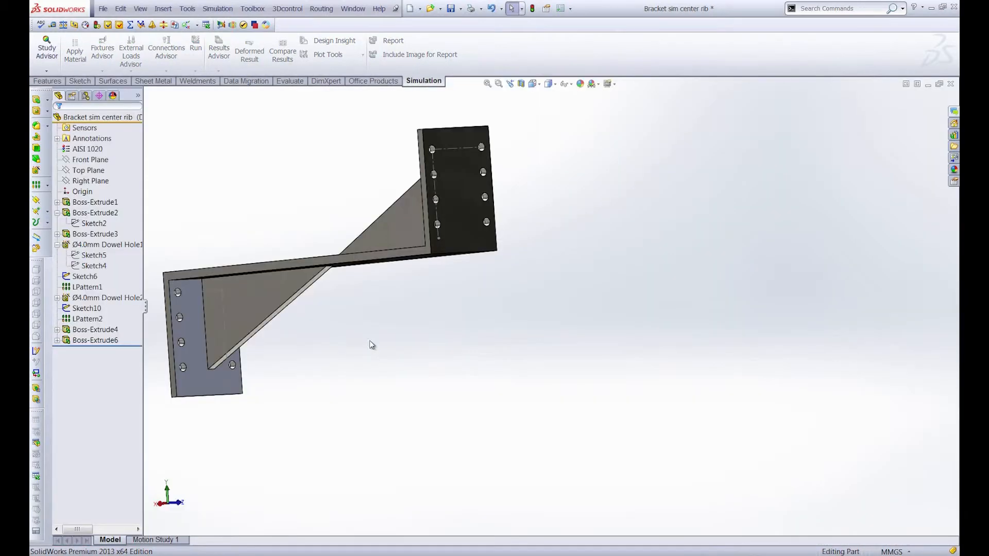
{"action": "middle_click_drag", "start_coordinate": [366, 302], "coordinate": [487, 309]}
{"action": "scroll", "coordinate": [487, 304], "scroll_direction": "up", "scroll_amount": 2}
{"action": "scroll", "coordinate": [226, 262], "scroll_direction": "down", "scroll_amount": 3}
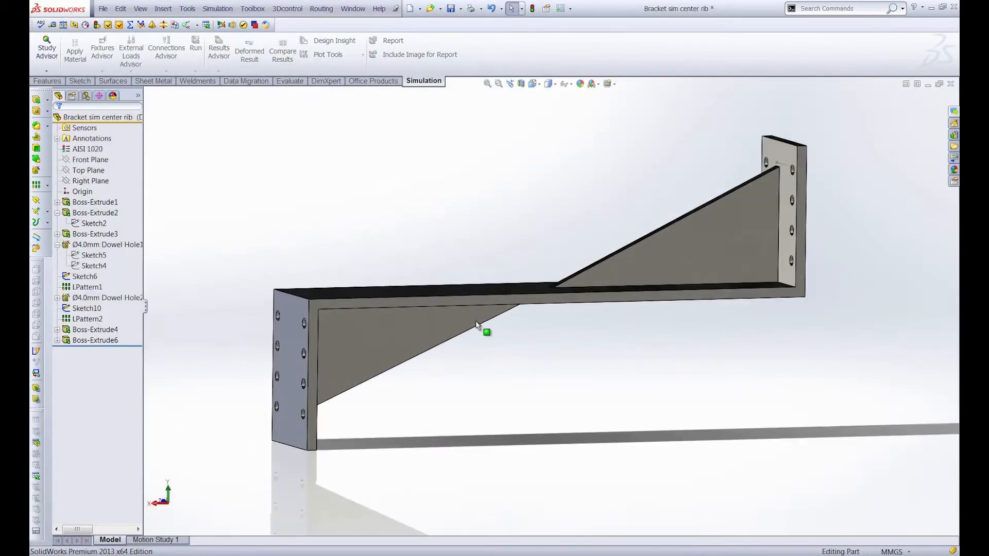
{"action": "scroll", "coordinate": [479, 325], "scroll_direction": "down", "scroll_amount": 1}
{"action": "left_click", "coordinate": [46, 50]}
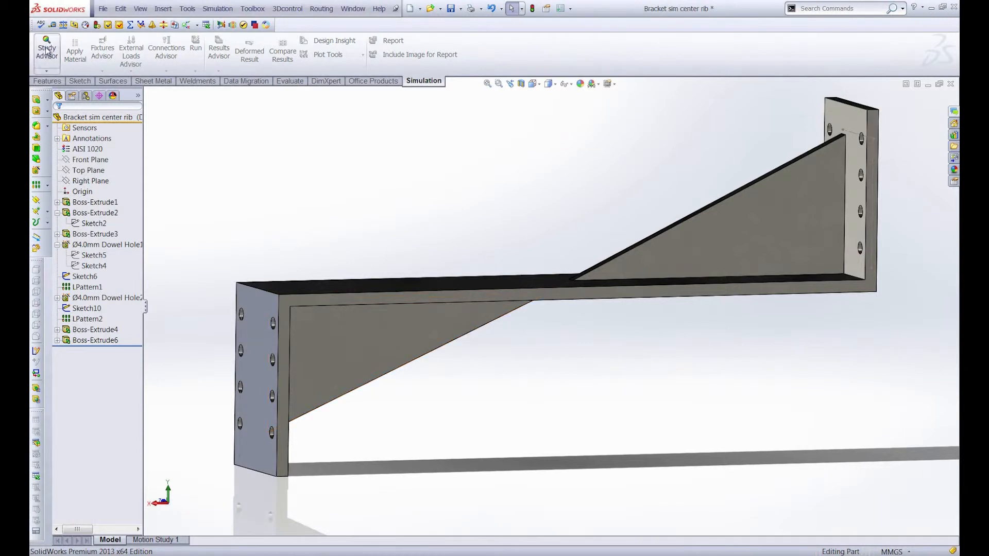
{"action": "left_click", "coordinate": [47, 70]}
{"action": "left_click", "coordinate": [57, 95]}
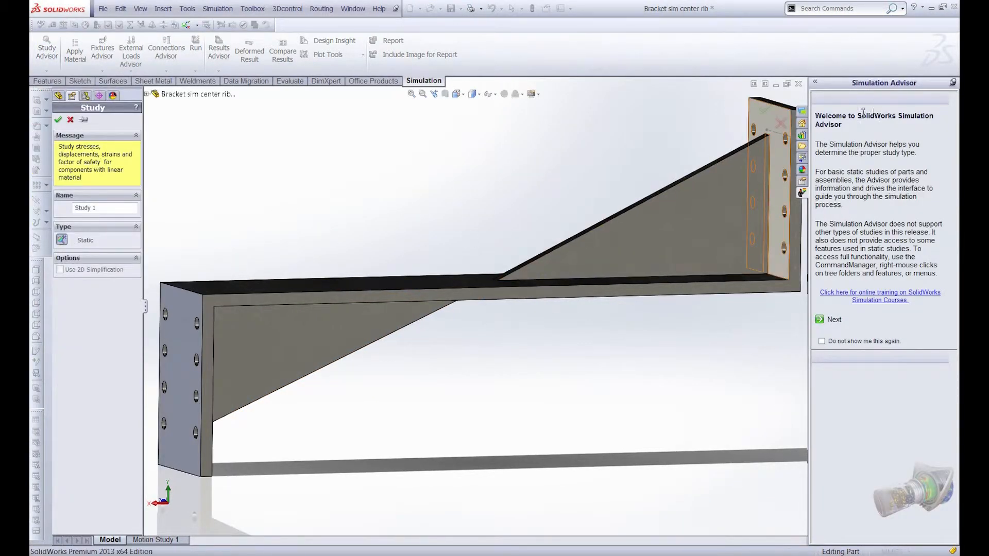
{"action": "left_click", "coordinate": [70, 120]}
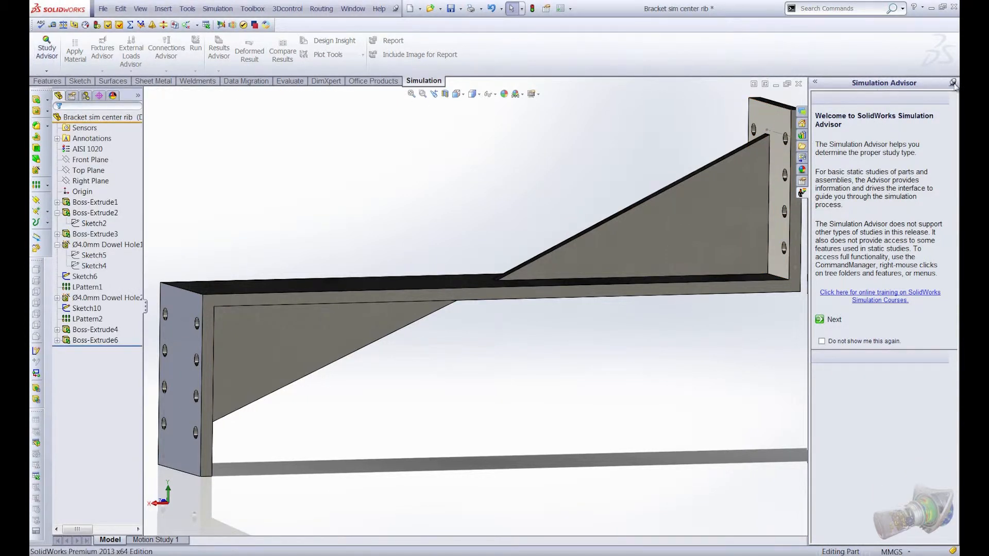
- Create a new static simulation study for the center-rib bracket
{"action": "left_click", "coordinate": [47, 72]}
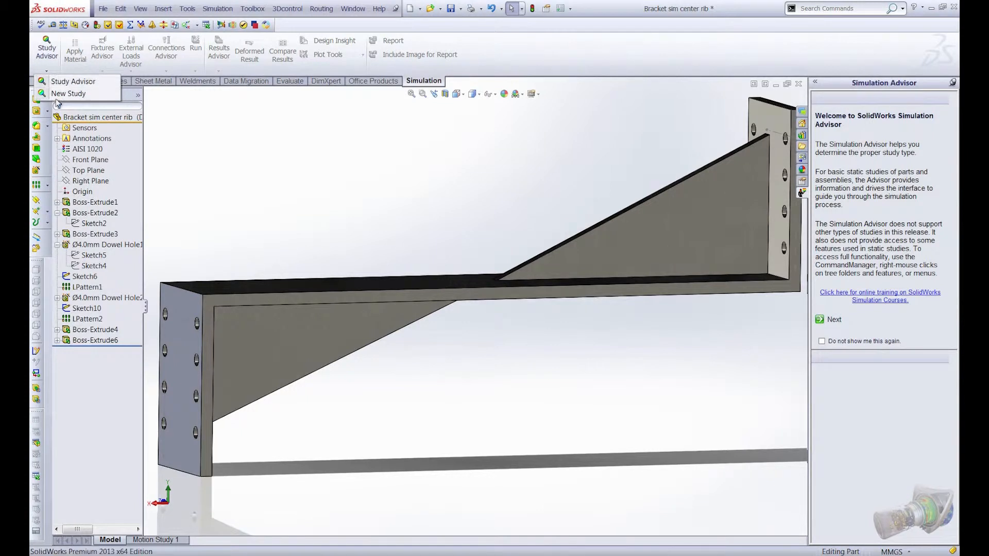
{"action": "left_click", "coordinate": [58, 95]}
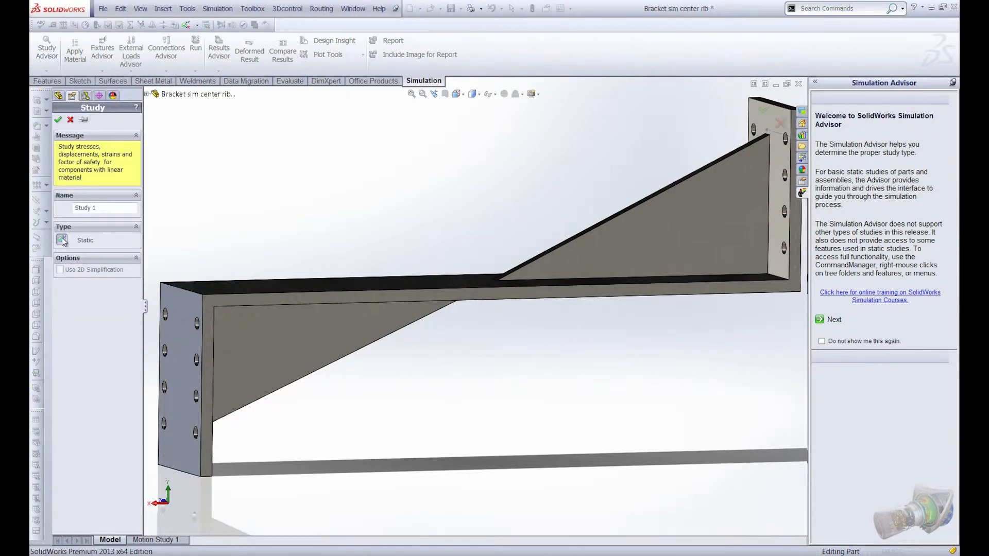
{"action": "left_click", "coordinate": [59, 120]}
{"action": "left_click", "coordinate": [78, 247]}
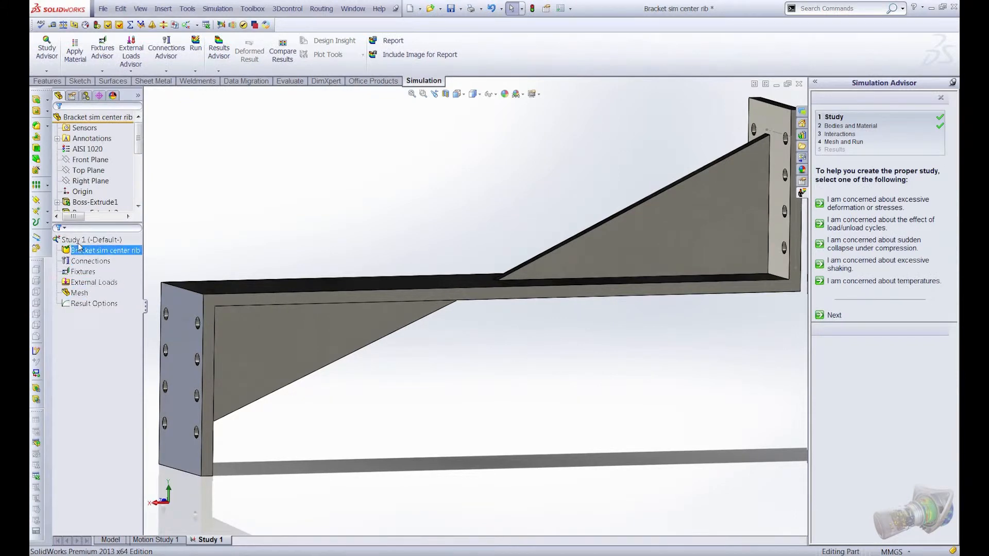
- Apply a Fixed Geometry fixture to the outer face of the downward end plate with the dowel holes
{"action": "right_click", "coordinate": [83, 272]}
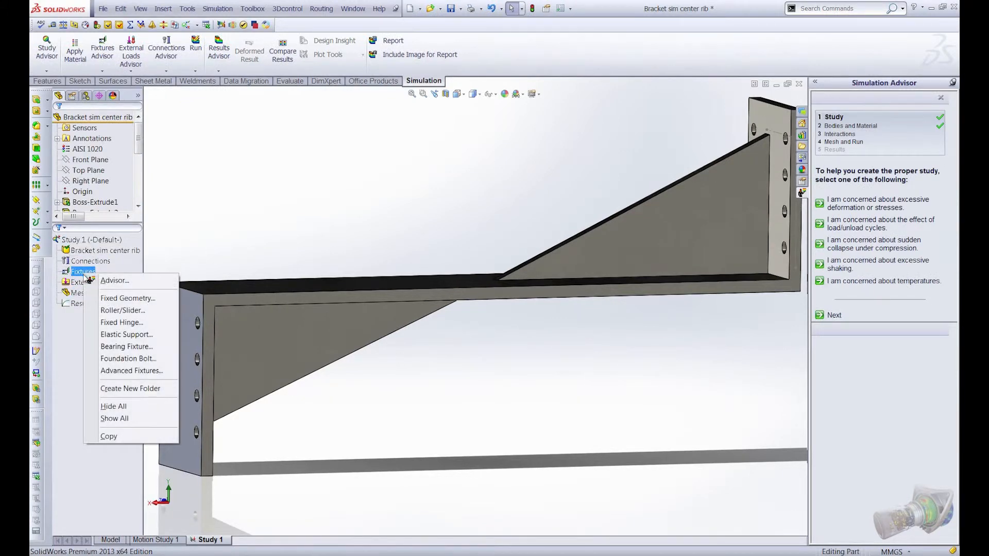
{"action": "left_click", "coordinate": [127, 298]}
{"action": "middle_click_drag", "start_coordinate": [596, 238], "coordinate": [701, 330]}
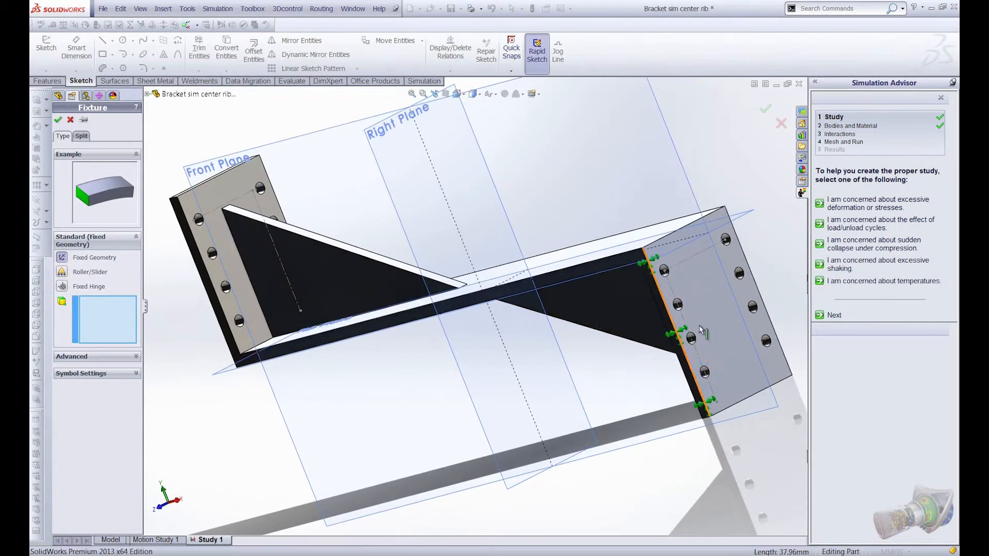
{"action": "left_click", "coordinate": [701, 329]}
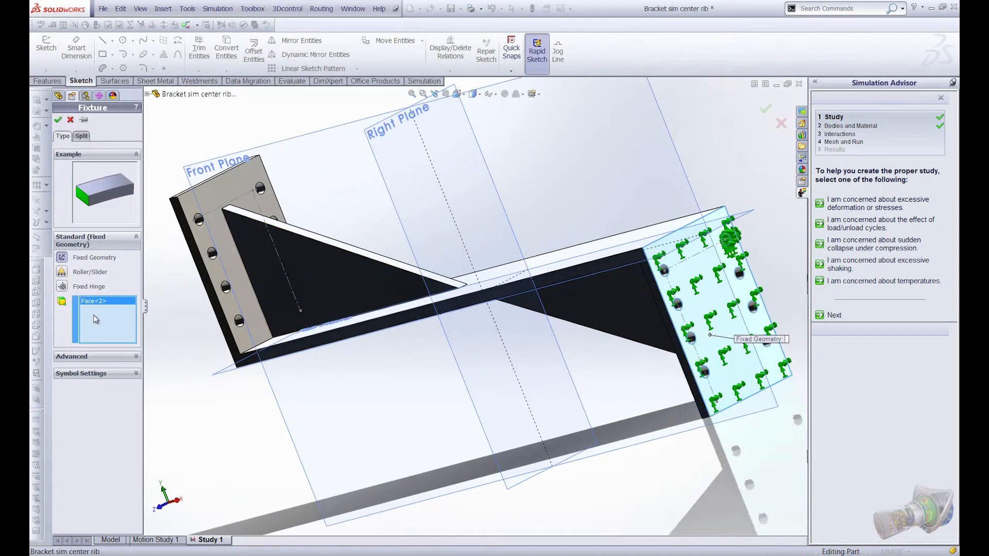
{"action": "left_click", "coordinate": [58, 119]}
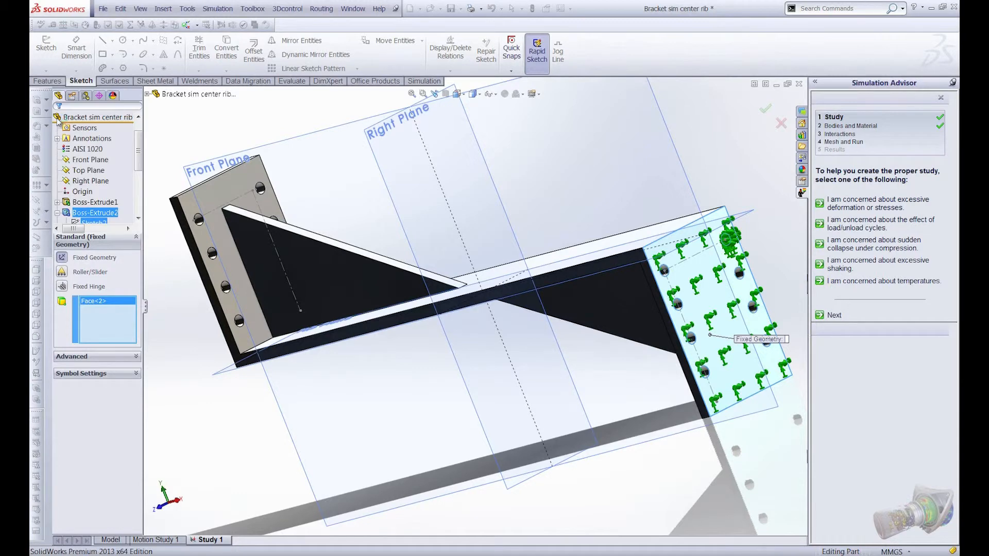
- Apply a 100 N normal force to the narrow top face of the upright end plate opposite the fixture
{"action": "right_click", "coordinate": [89, 306]}
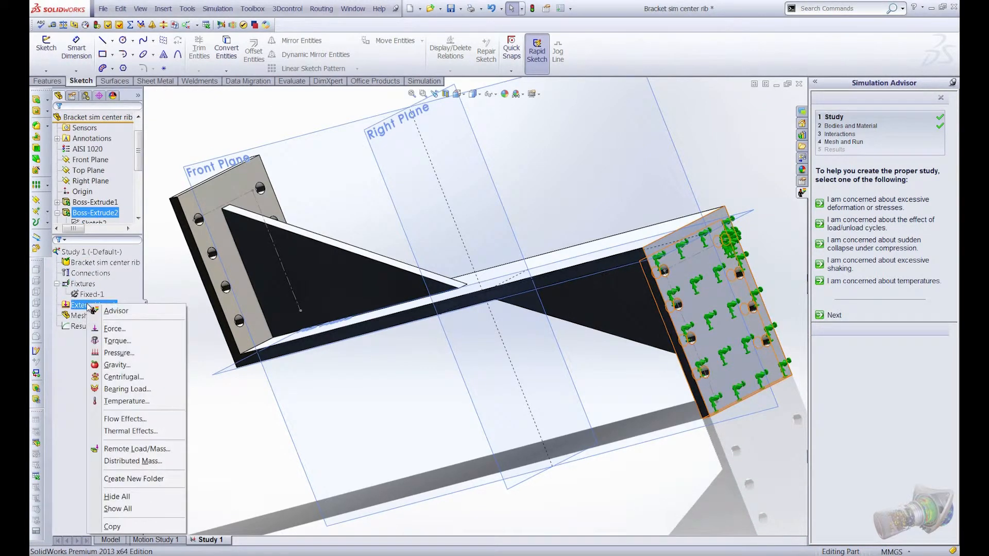
{"action": "left_click", "coordinate": [114, 329]}
{"action": "middle_click_drag", "start_coordinate": [153, 177], "coordinate": [157, 144]}
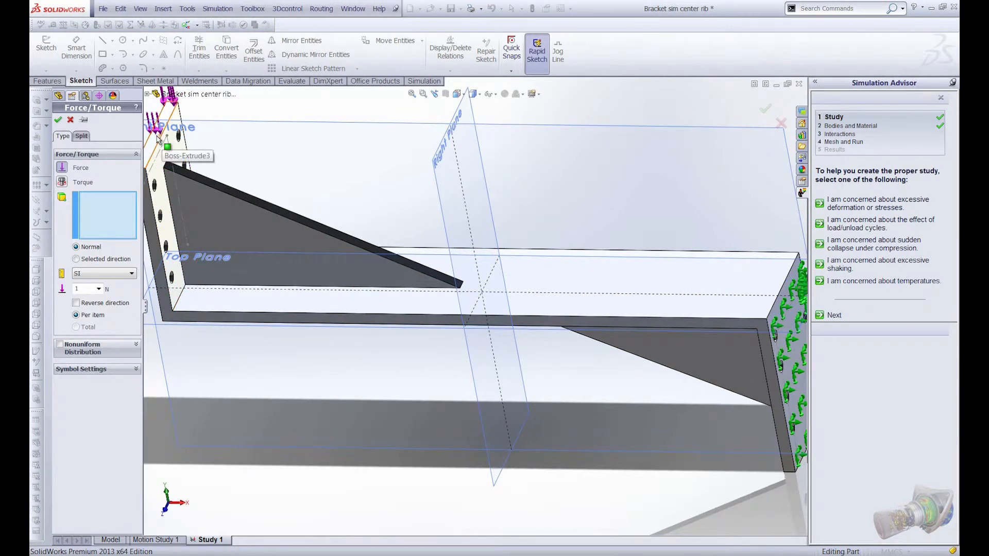
{"action": "left_click", "coordinate": [159, 140]}
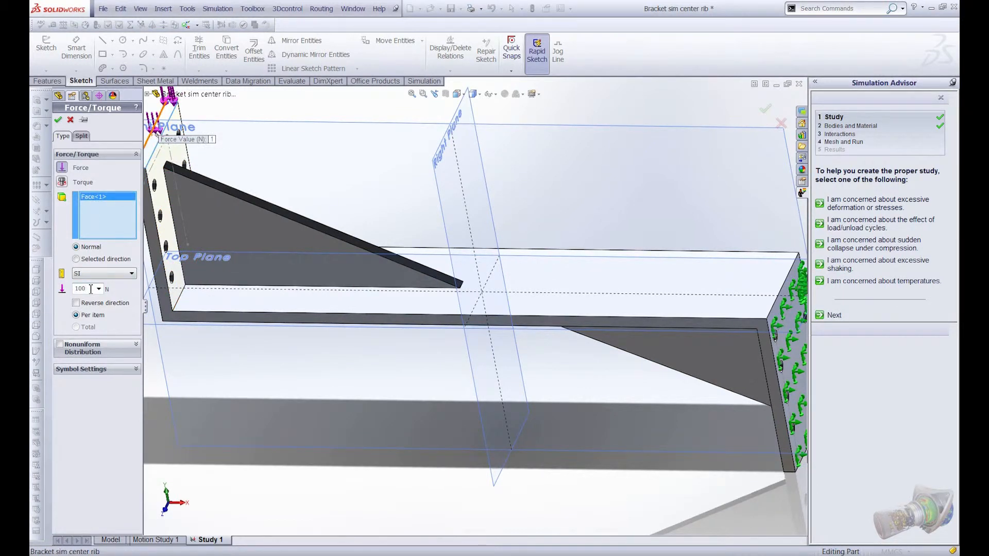
{"action": "left_click", "coordinate": [57, 120]}
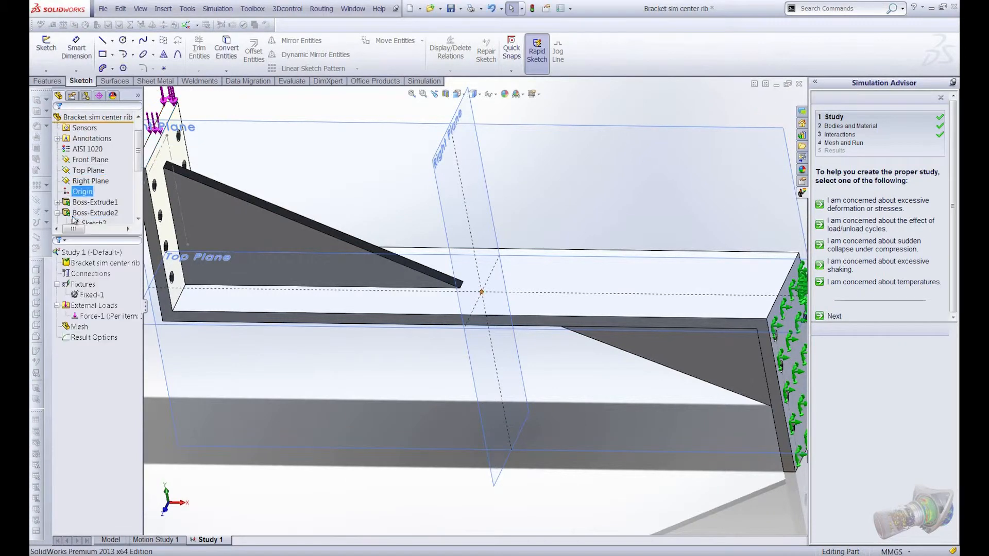
- Run the center-rib study and show its Stress1 von Mises plot with the color legend
{"action": "right_click", "coordinate": [81, 252]}
{"action": "left_click", "coordinate": [102, 260]}
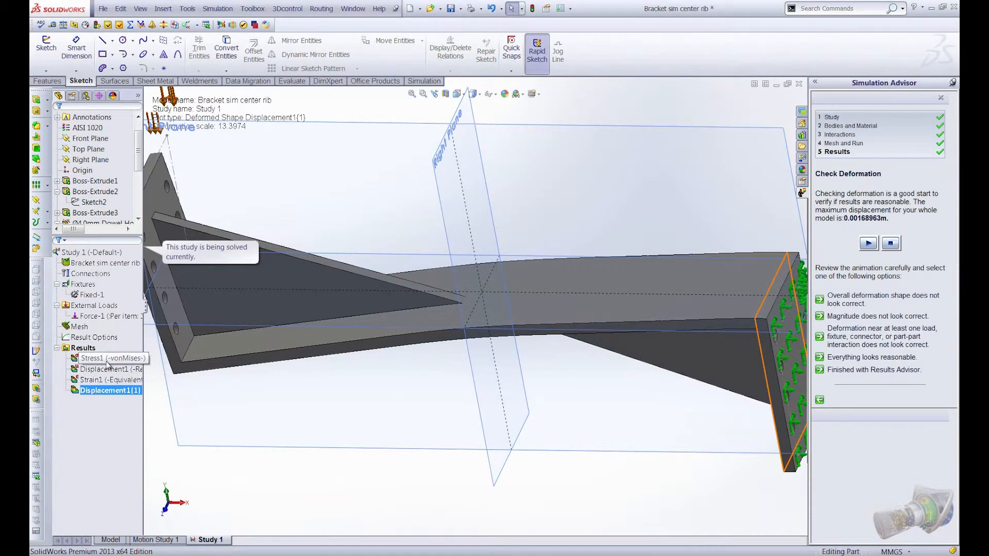
{"action": "right_click", "coordinate": [105, 361]}
{"action": "left_click", "coordinate": [123, 372]}
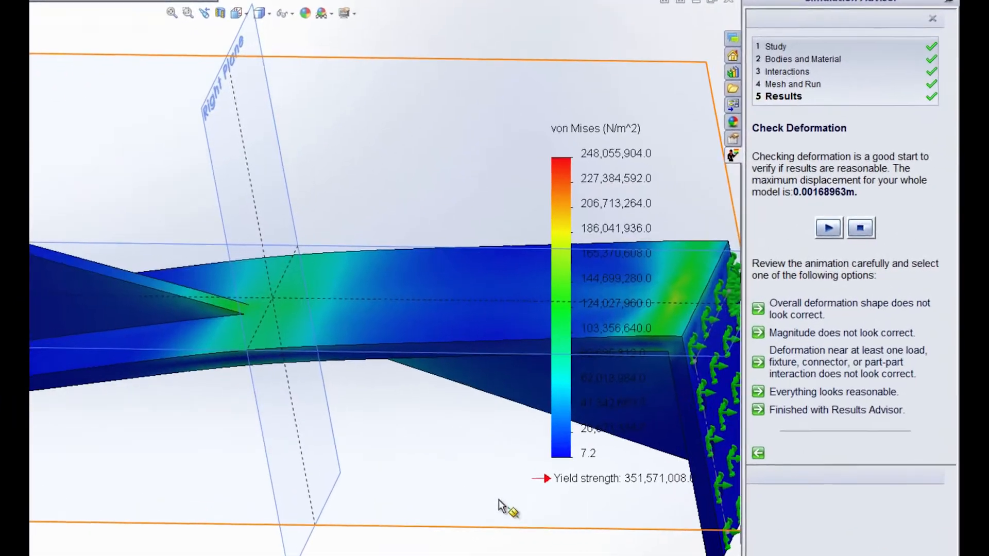
{"action": "scroll", "coordinate": [578, 507], "scroll_direction": "up", "scroll_amount": 3}
{"action": "scroll", "coordinate": [640, 424], "scroll_direction": "down", "scroll_amount": 1}
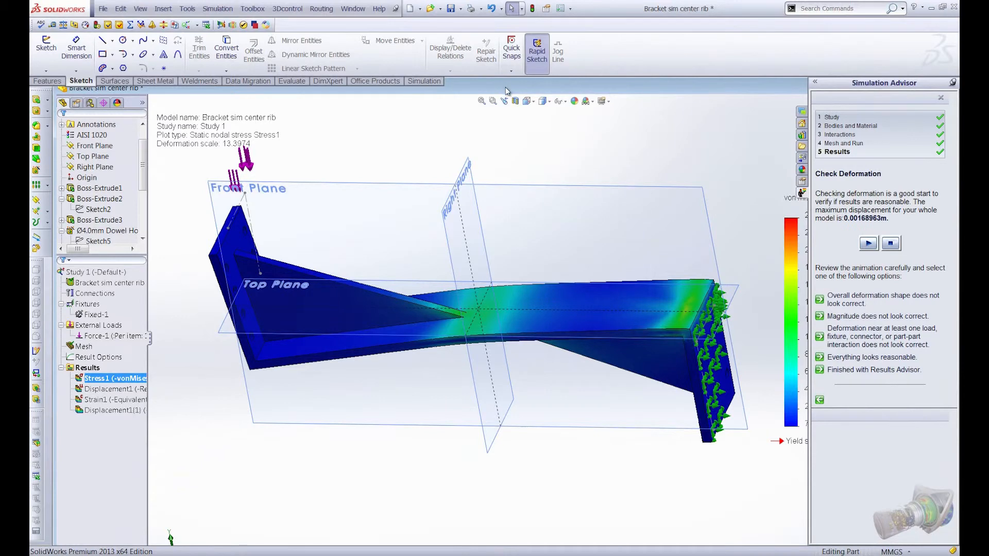
- Switch to the Bracket sim side walls part, open its Study 1 results and show the Stress1 von Mises plot for comparison
{"action": "left_click_drag", "start_coordinate": [505, 88], "coordinate": [640, 108]}
{"action": "left_click", "coordinate": [77, 538]}
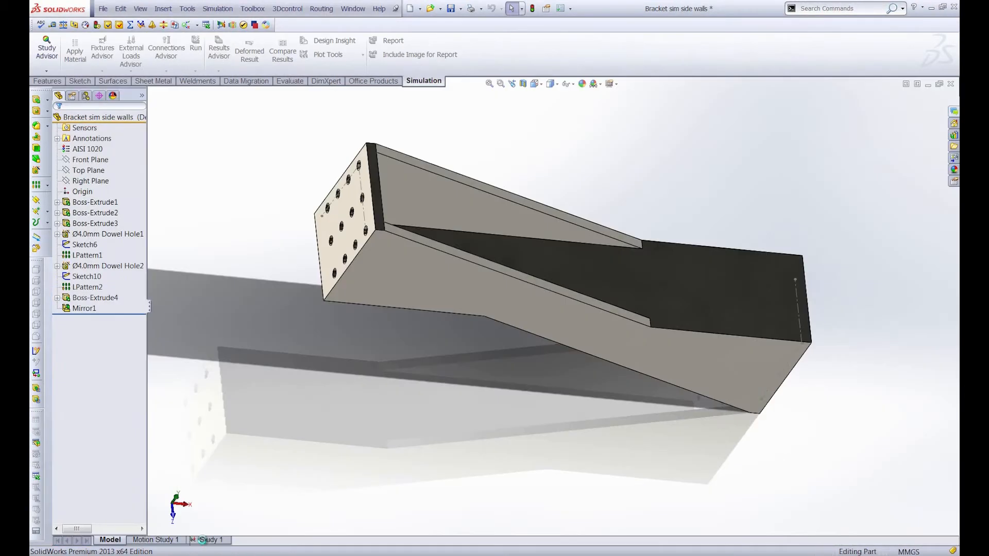
{"action": "left_click", "coordinate": [203, 541]}
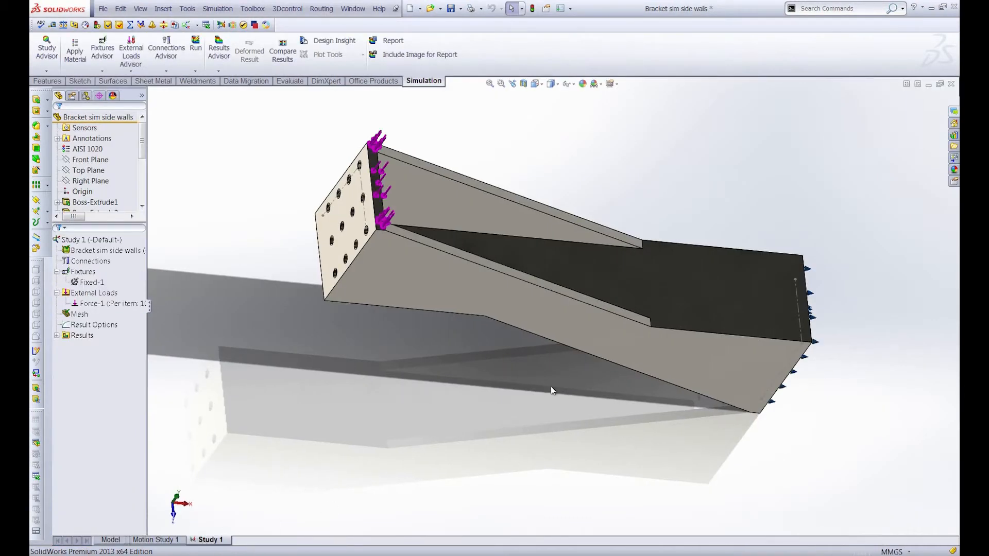
{"action": "double_click", "coordinate": [93, 336]}
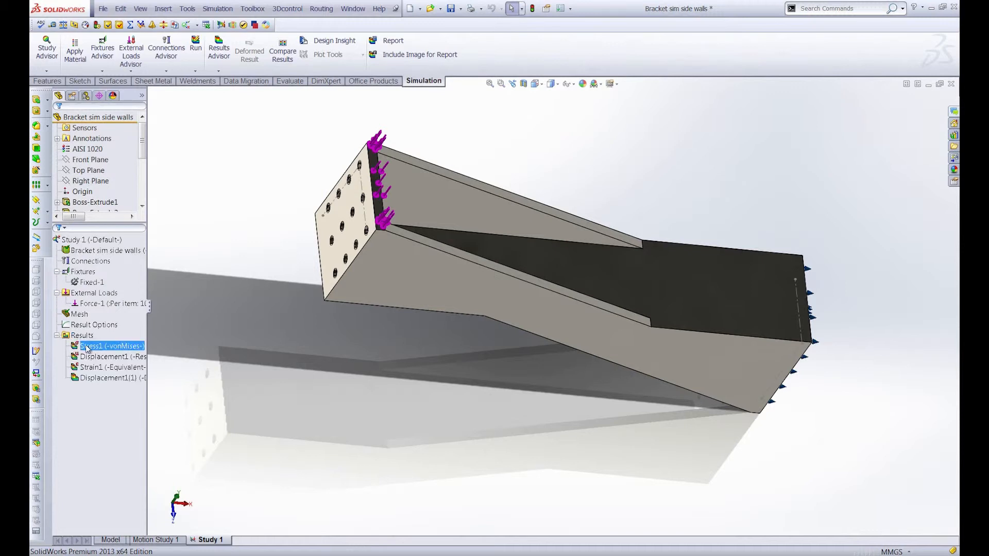
{"action": "left_click", "coordinate": [101, 346]}
{"action": "right_click", "coordinate": [99, 348]}
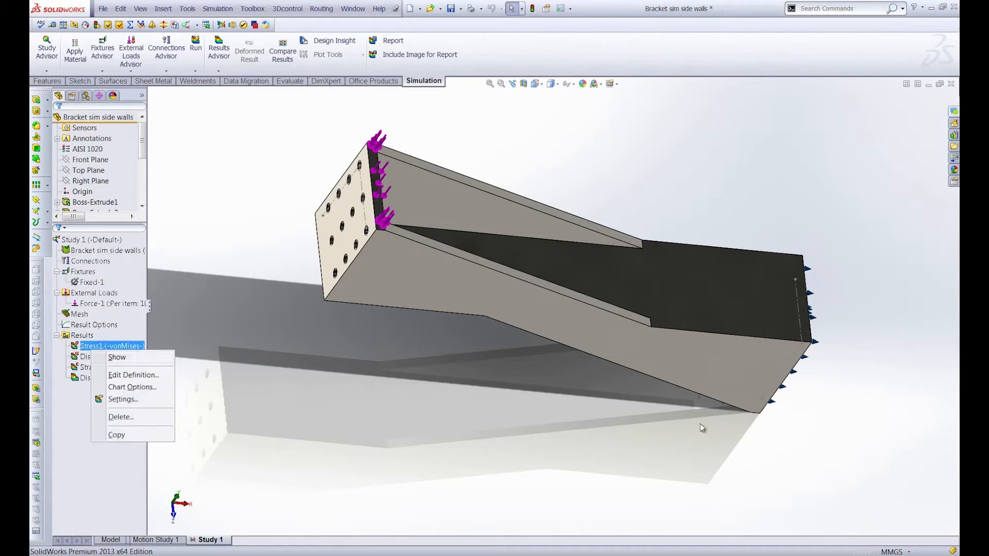
{"action": "left_click", "coordinate": [132, 356]}
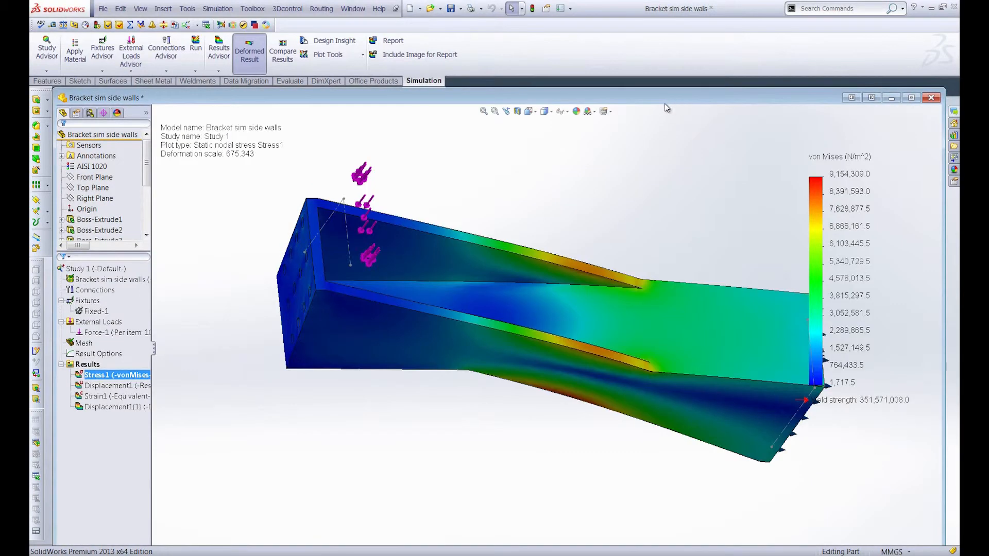
- Return to the Bracket sim center rib part and show the Stress1 von Mises plot of Study 1 again
{"action": "left_click_drag", "start_coordinate": [664, 102], "coordinate": [267, 122]}
{"action": "left_click", "coordinate": [711, 123]}
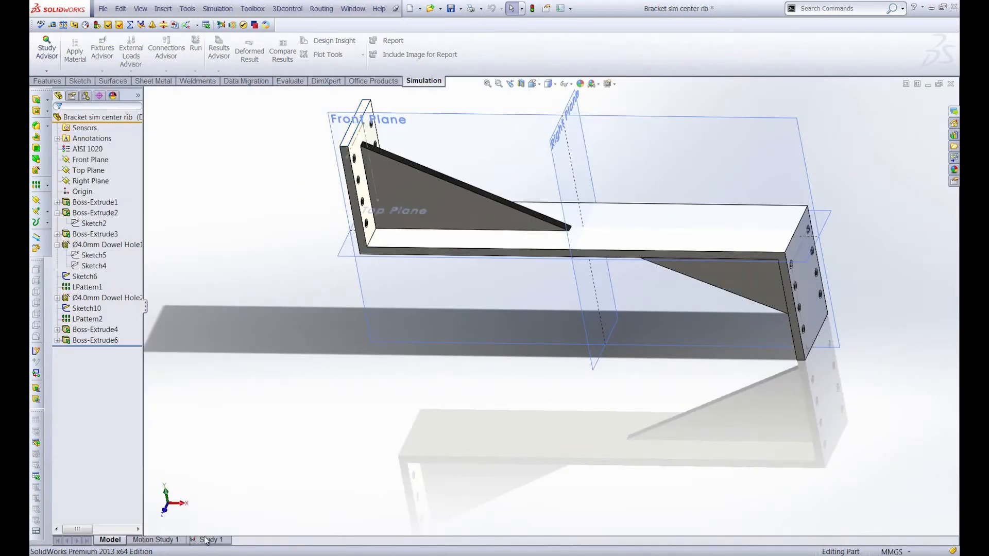
{"action": "left_click", "coordinate": [208, 540]}
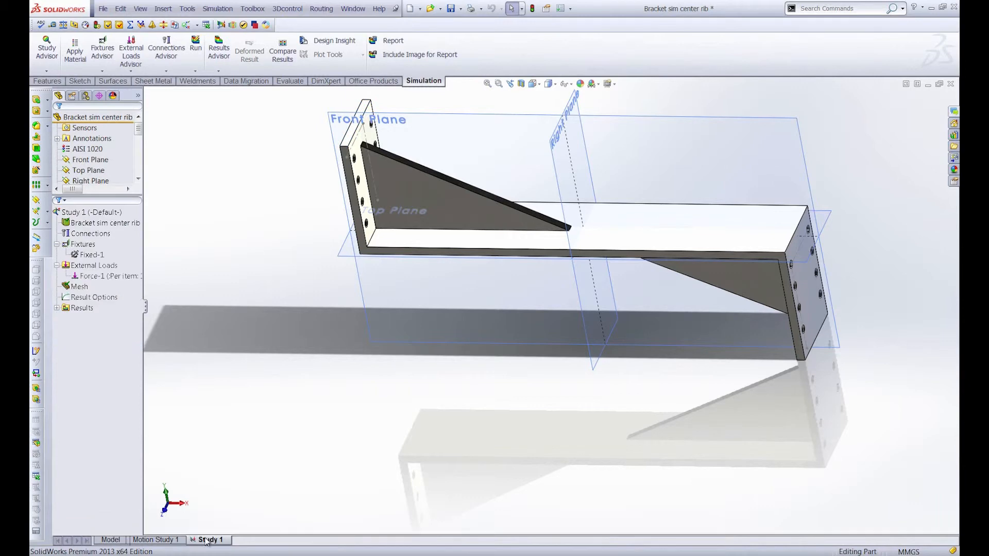
{"action": "left_click", "coordinate": [57, 308]}
{"action": "right_click", "coordinate": [94, 322]}
{"action": "left_click", "coordinate": [111, 325]}
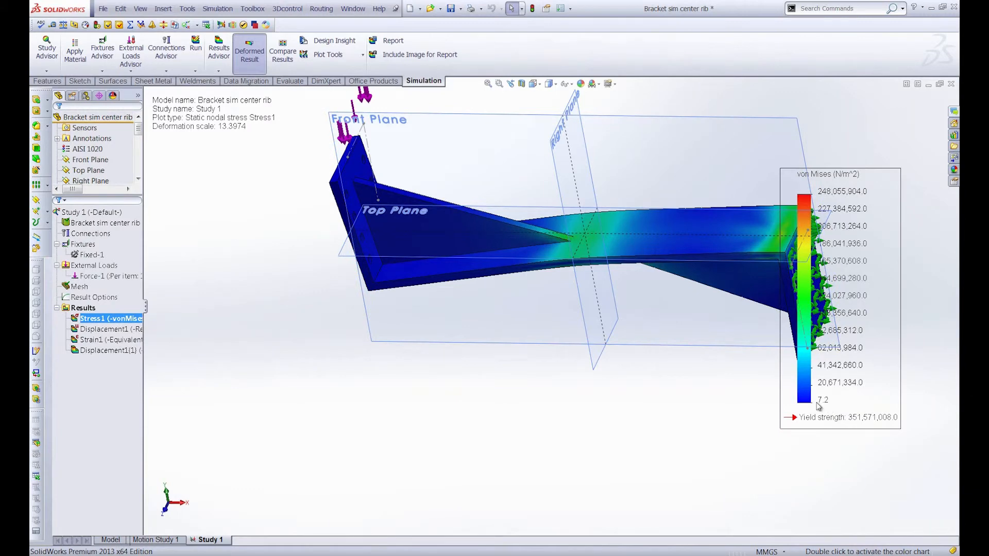
- Split the display into front and right views, show Stress1 in the right view and move the bracket clear of the legend
{"action": "left_click", "coordinate": [534, 84]}
{"action": "left_click", "coordinate": [561, 149]}
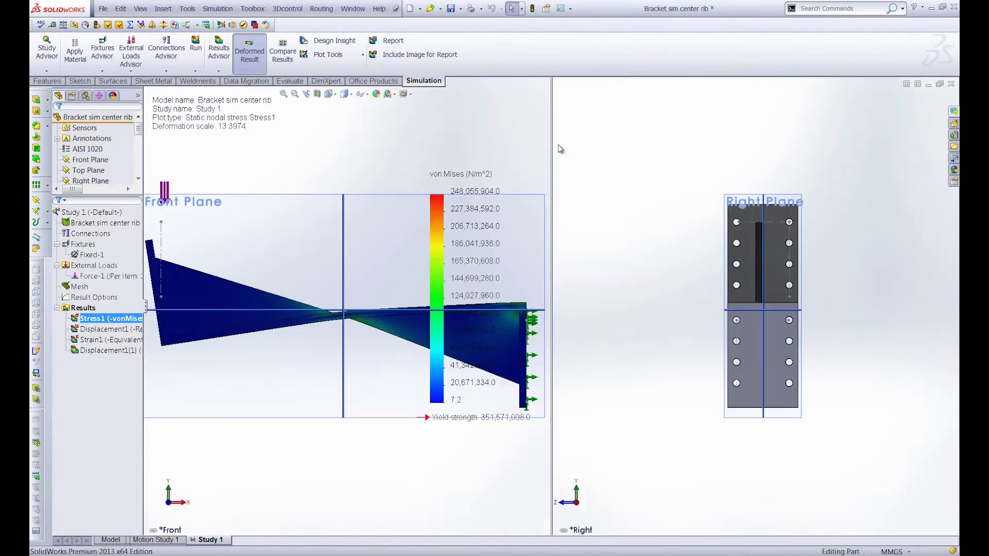
{"action": "left_click", "coordinate": [632, 324]}
{"action": "right_click", "coordinate": [109, 321]}
{"action": "left_click", "coordinate": [133, 329]}
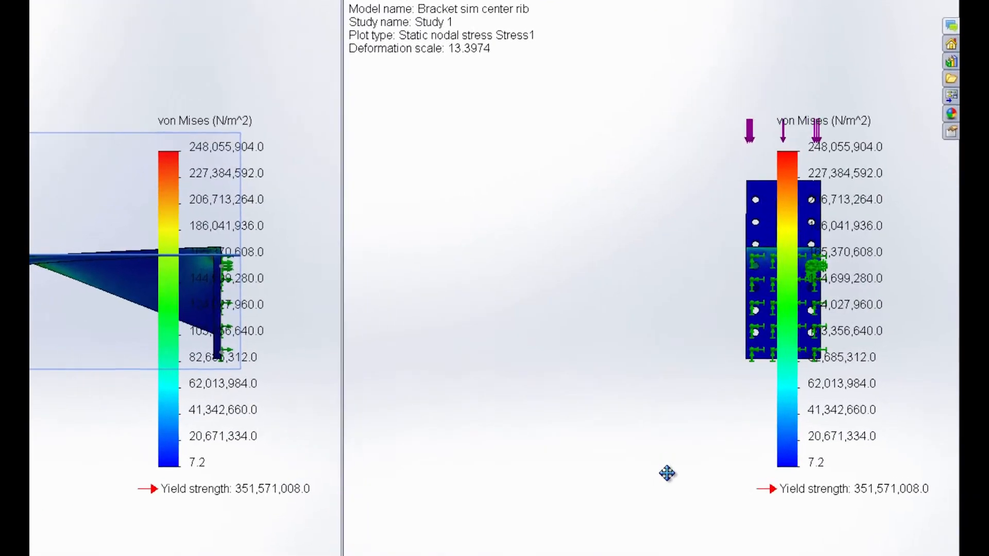
{"action": "left_click_drag", "start_coordinate": [668, 473], "coordinate": [524, 467]}
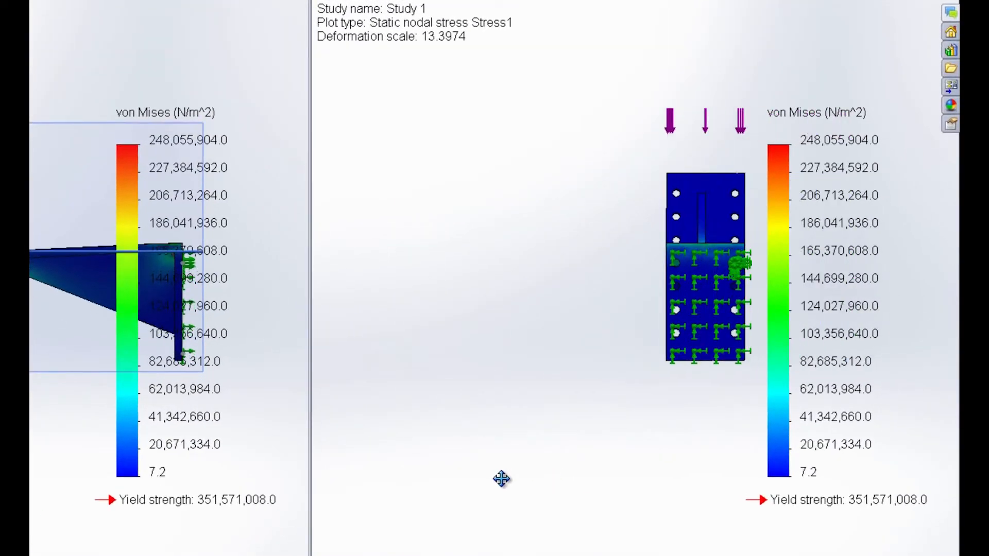
{"action": "left_click_drag", "start_coordinate": [715, 330], "coordinate": [623, 342]}
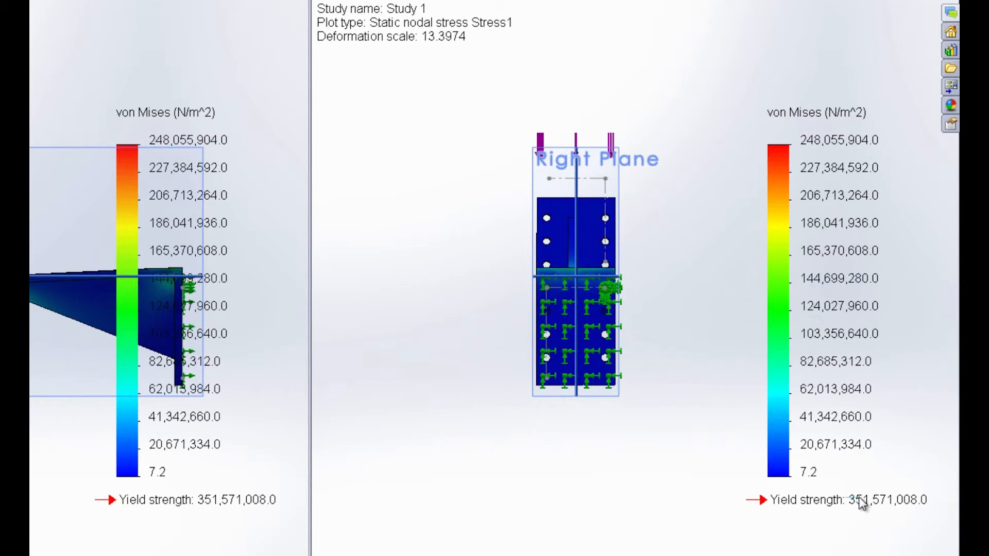